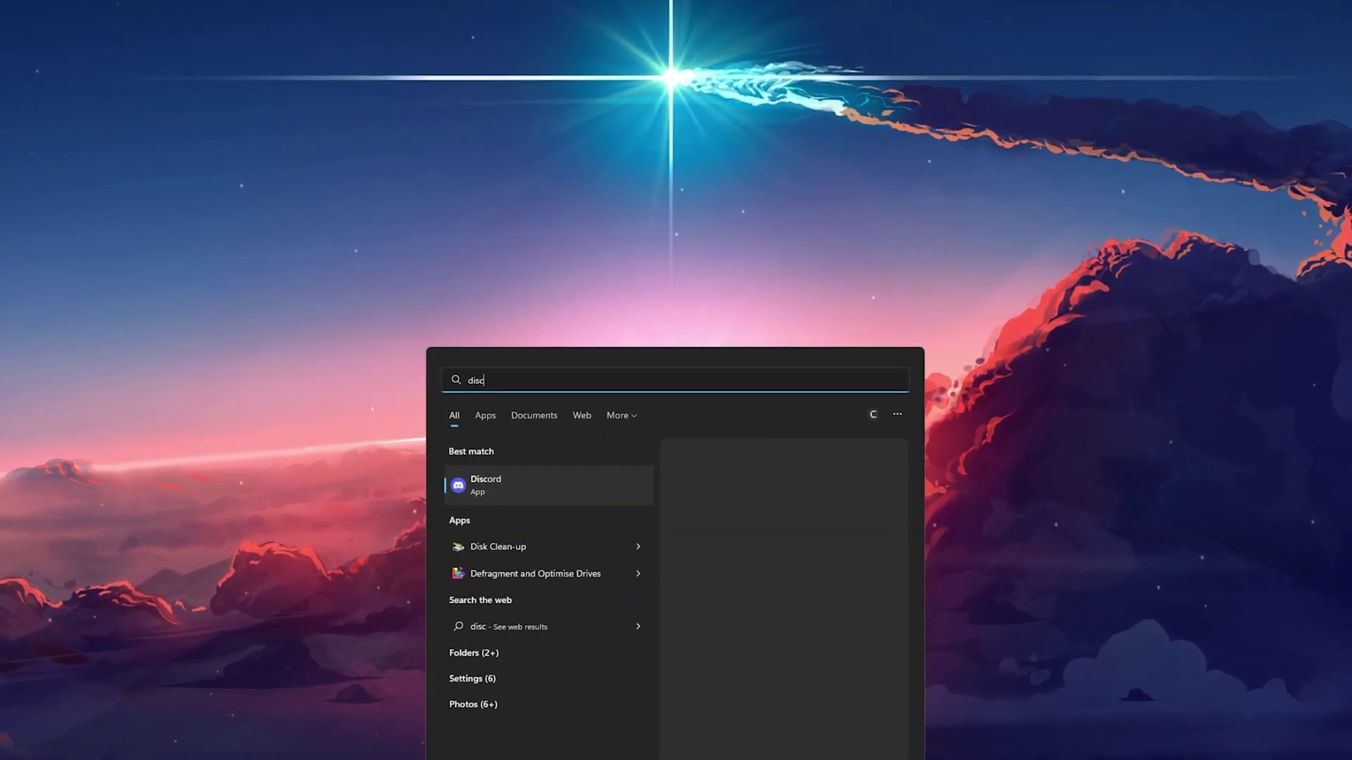
# Open Discord and go to the Voice & Video section of the user settings
pyautogui.press('Return')
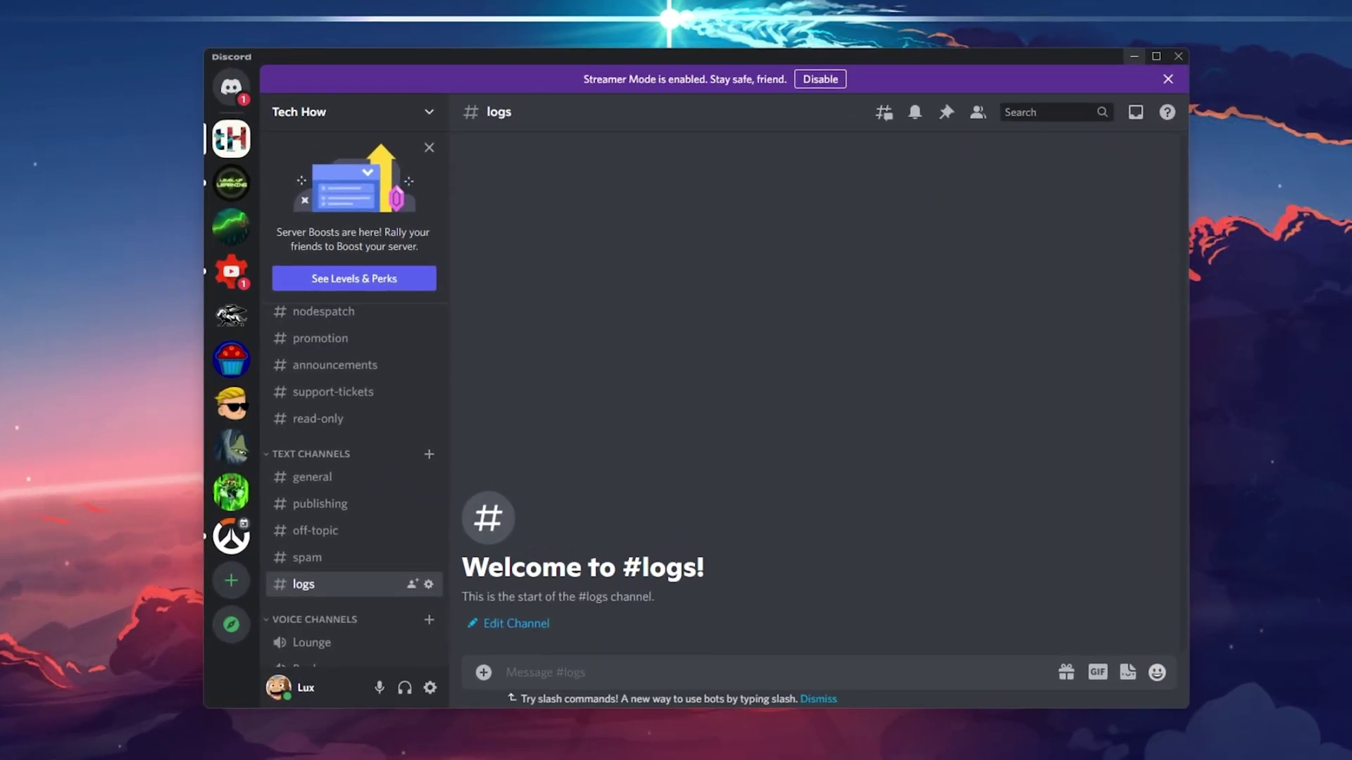
pyautogui.click(430, 687)
pyautogui.click(359, 536)
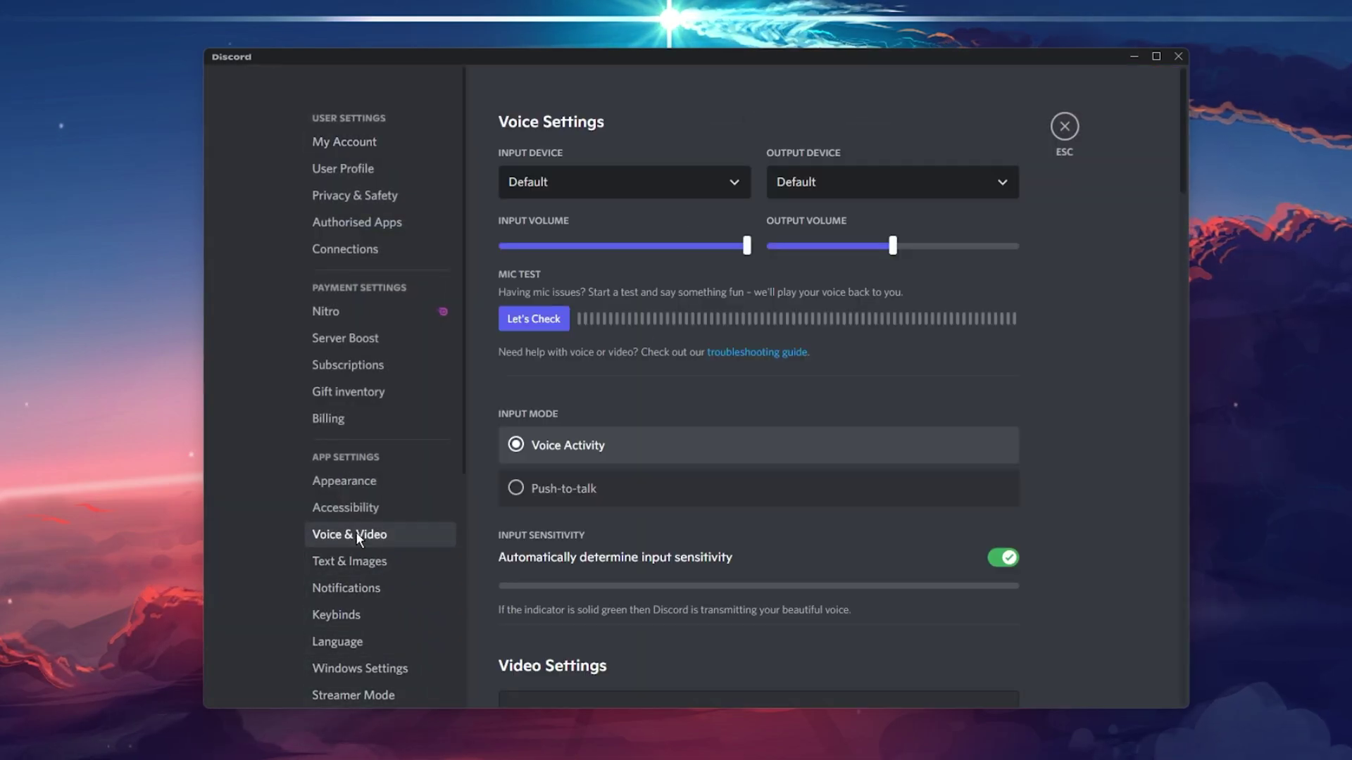
# Set the voice input device to Mikrofon (Samson Q2U Microphone) and check the output device choices, keeping Default
pyautogui.click(737, 186)
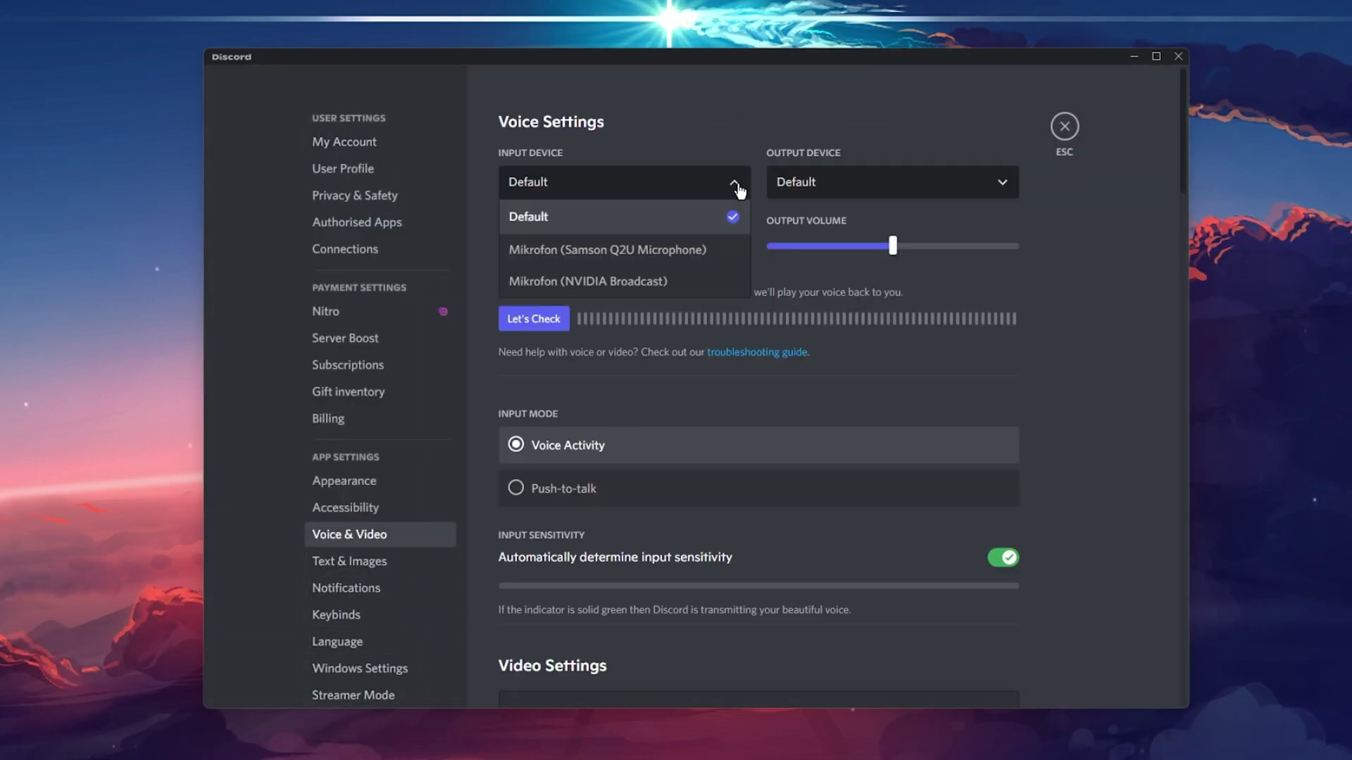
pyautogui.click(623, 250)
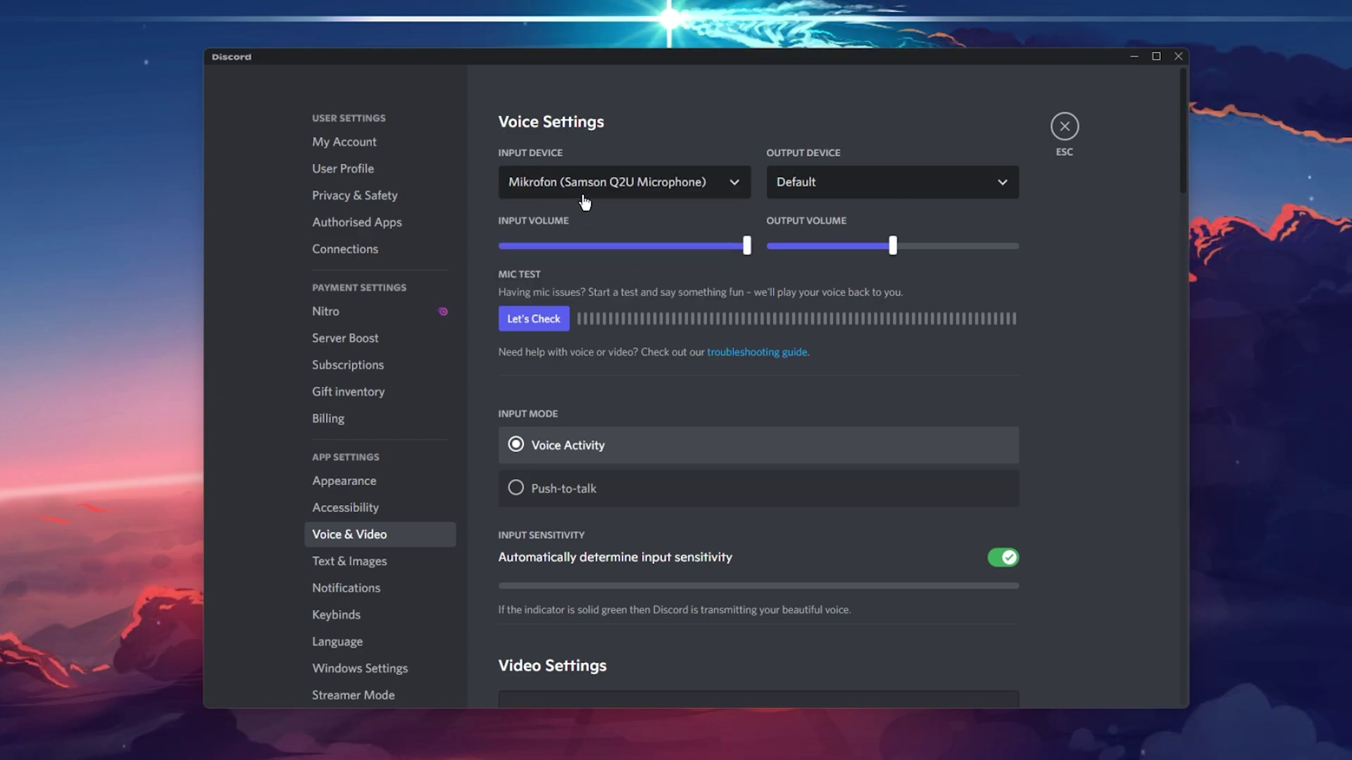
pyautogui.click(823, 187)
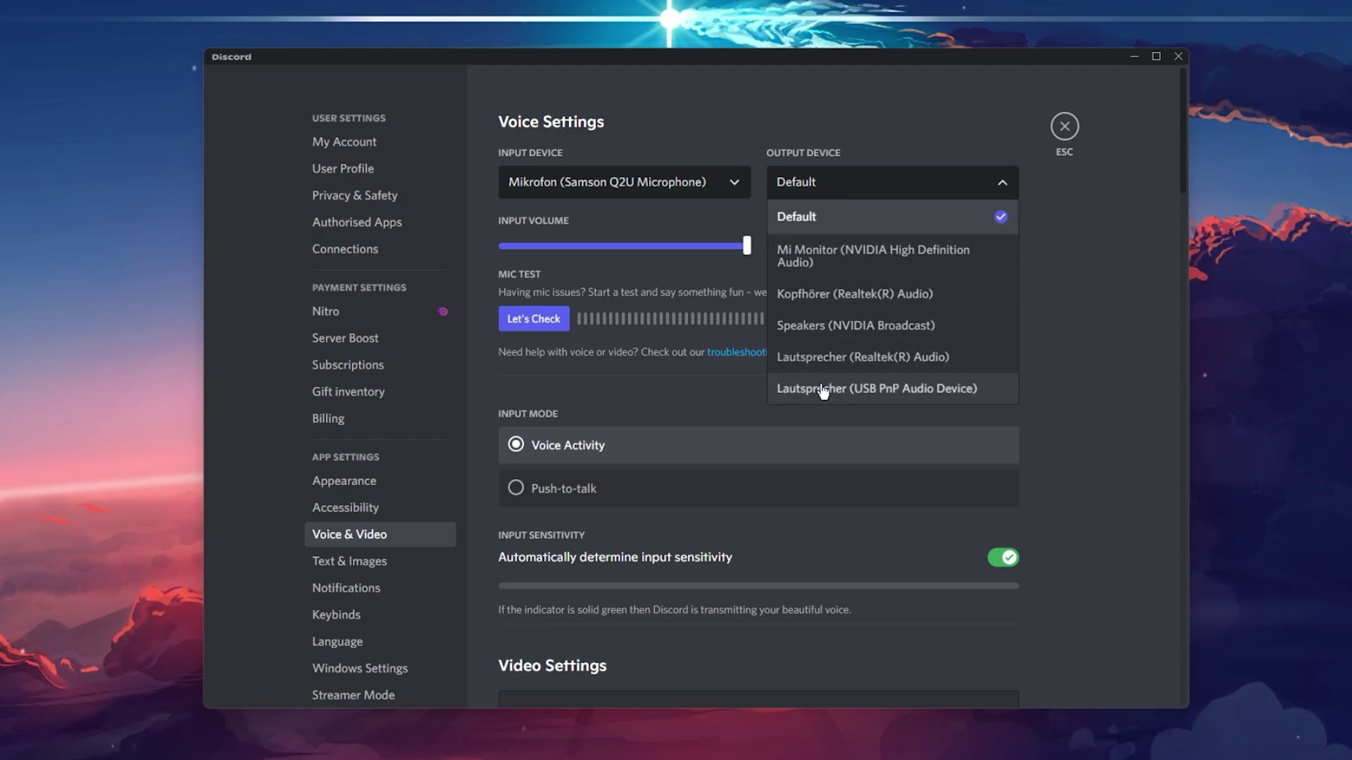
pyautogui.click(1089, 303)
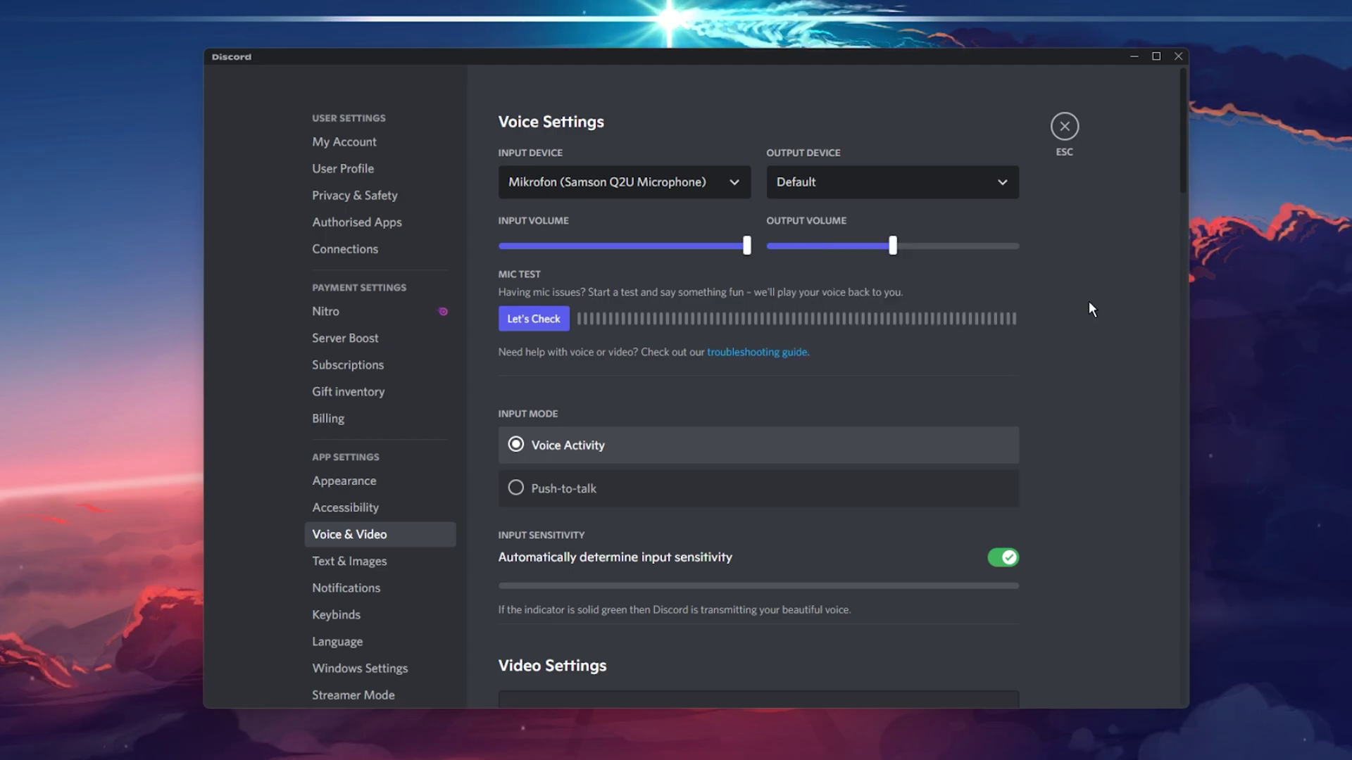
# Run and stop the mic test, and set the input volume to its maximum
pyautogui.click(503, 325)
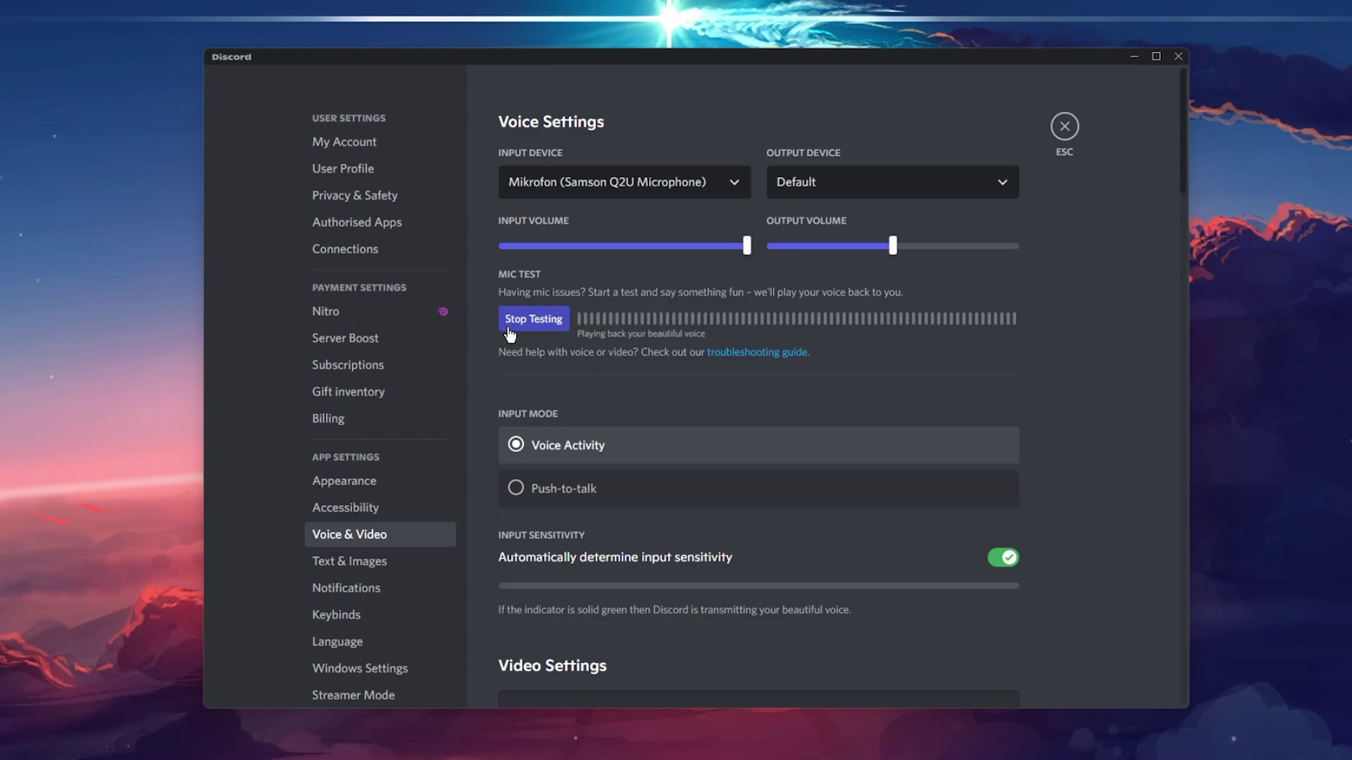
pyautogui.click(509, 329)
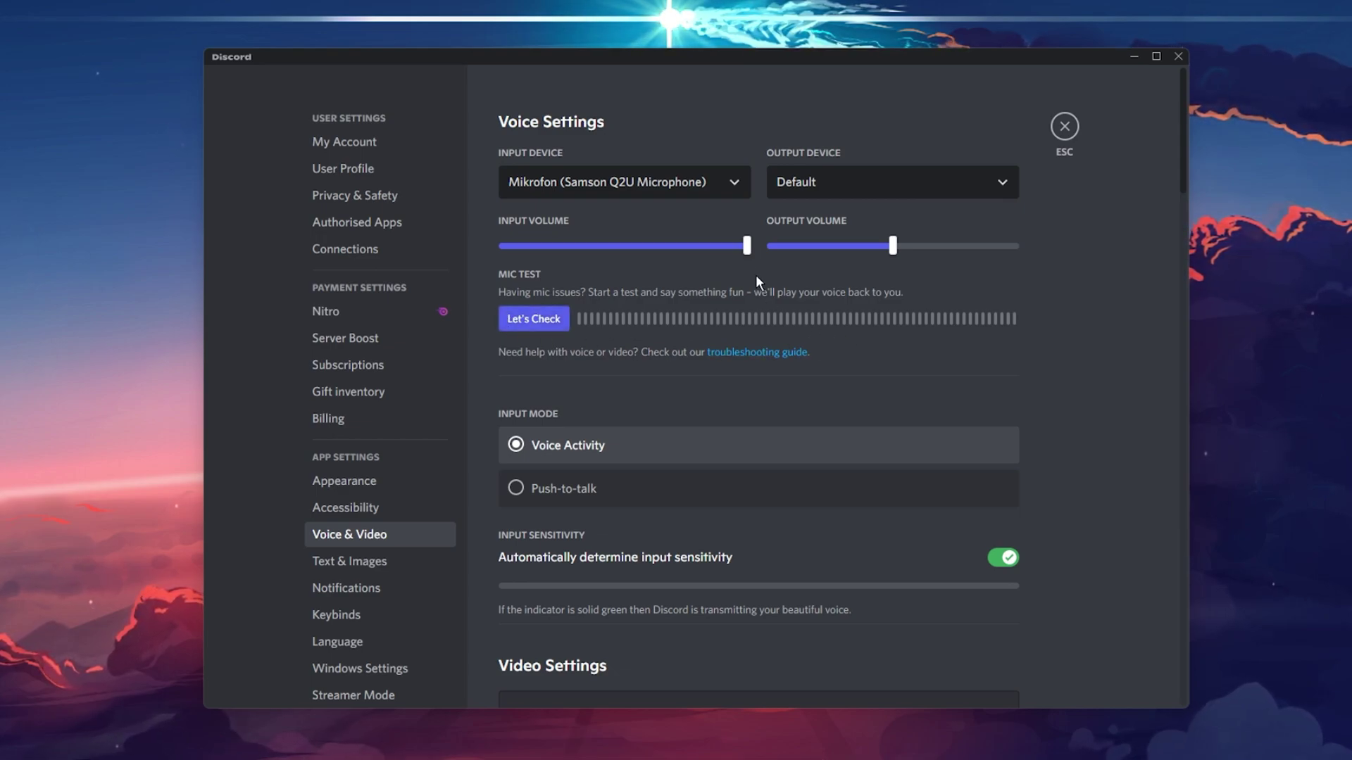
pyautogui.moveTo(745, 246)
pyautogui.mouseDown()
pyautogui.moveTo(660, 245)
pyautogui.moveTo(755, 247)
pyautogui.mouseUp()
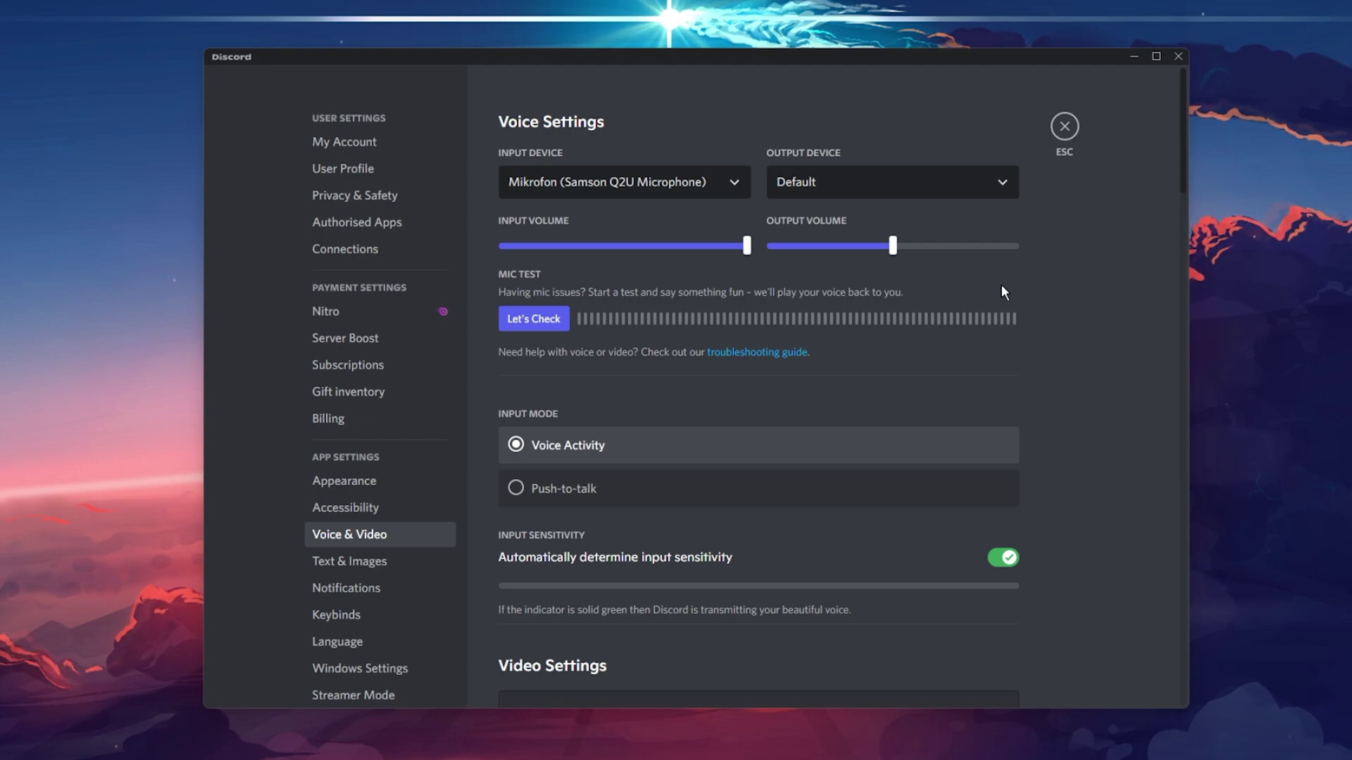
# Examine the input mode, input sensitivity, noise suppression, video codec and voice processing options in the Voice & Video settings
pyautogui.scroll(-1, 1002, 284)
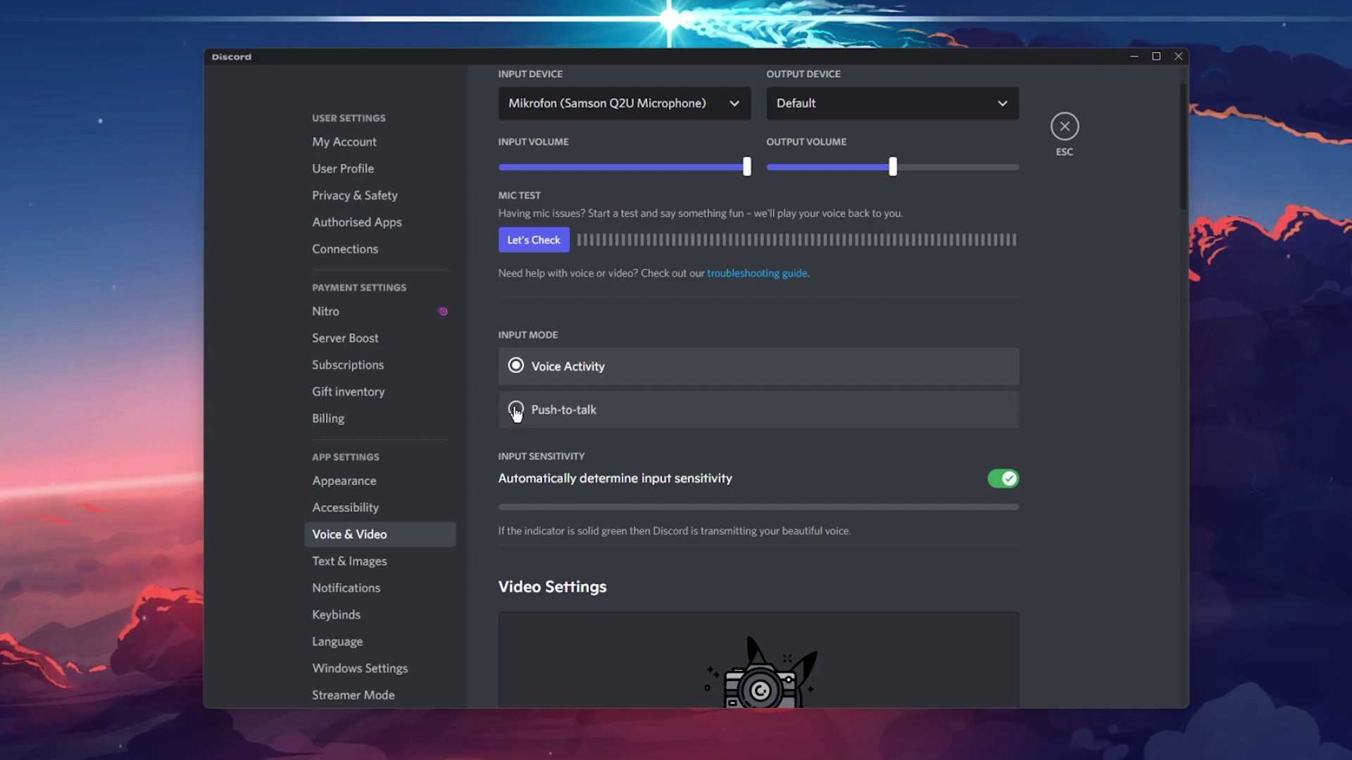
pyautogui.moveTo(1183, 183); pyautogui.dragTo(1164, 441)
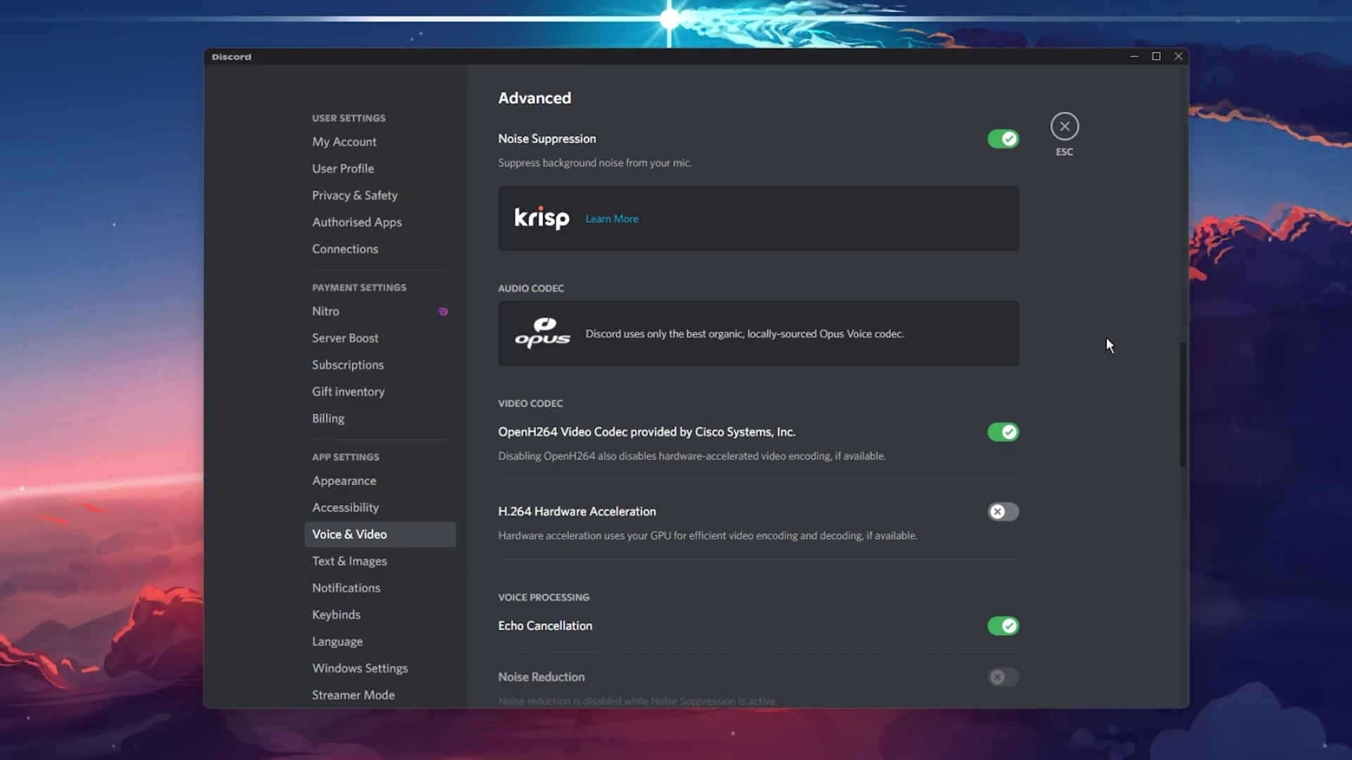
pyautogui.scroll(10, 1105, 336)
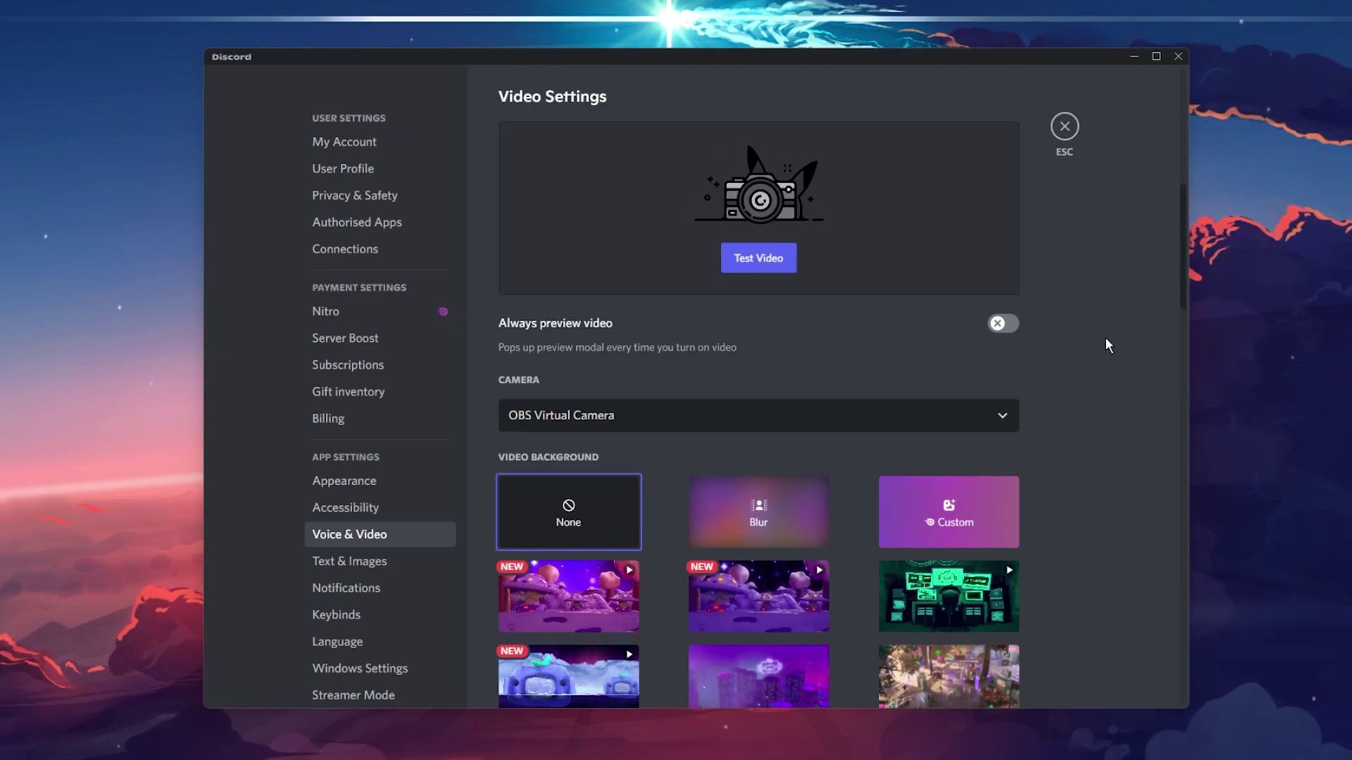
pyautogui.scroll(3, 1105, 336)
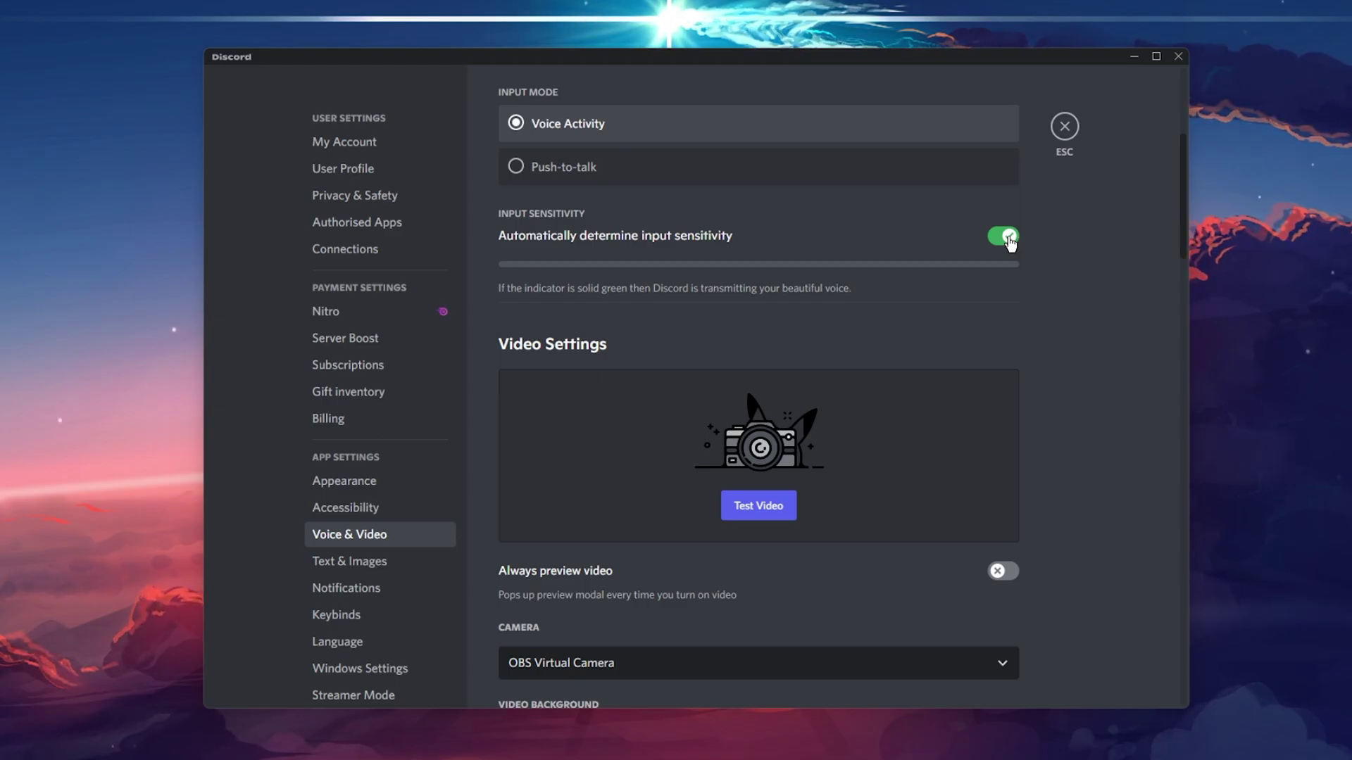
pyautogui.scroll(-5, 1098, 240)
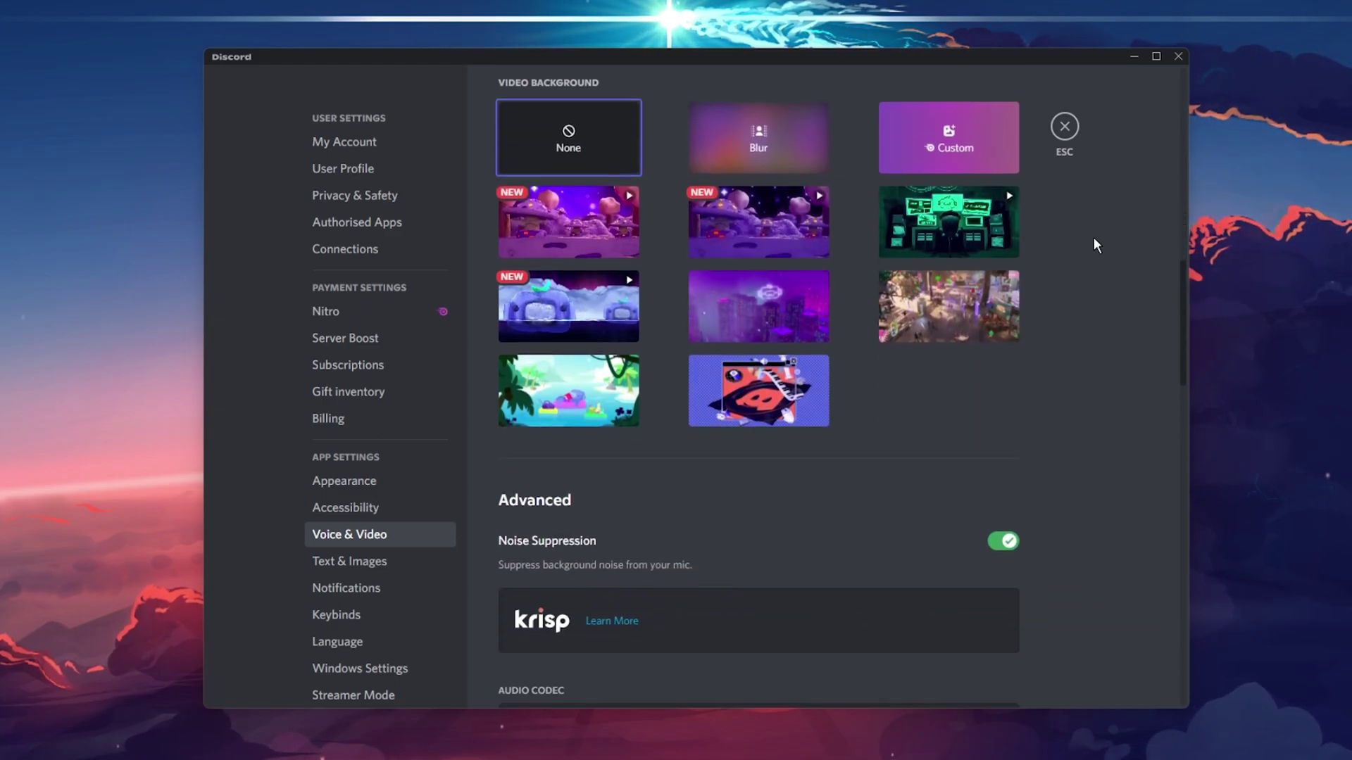
pyautogui.scroll(-4, 1095, 243)
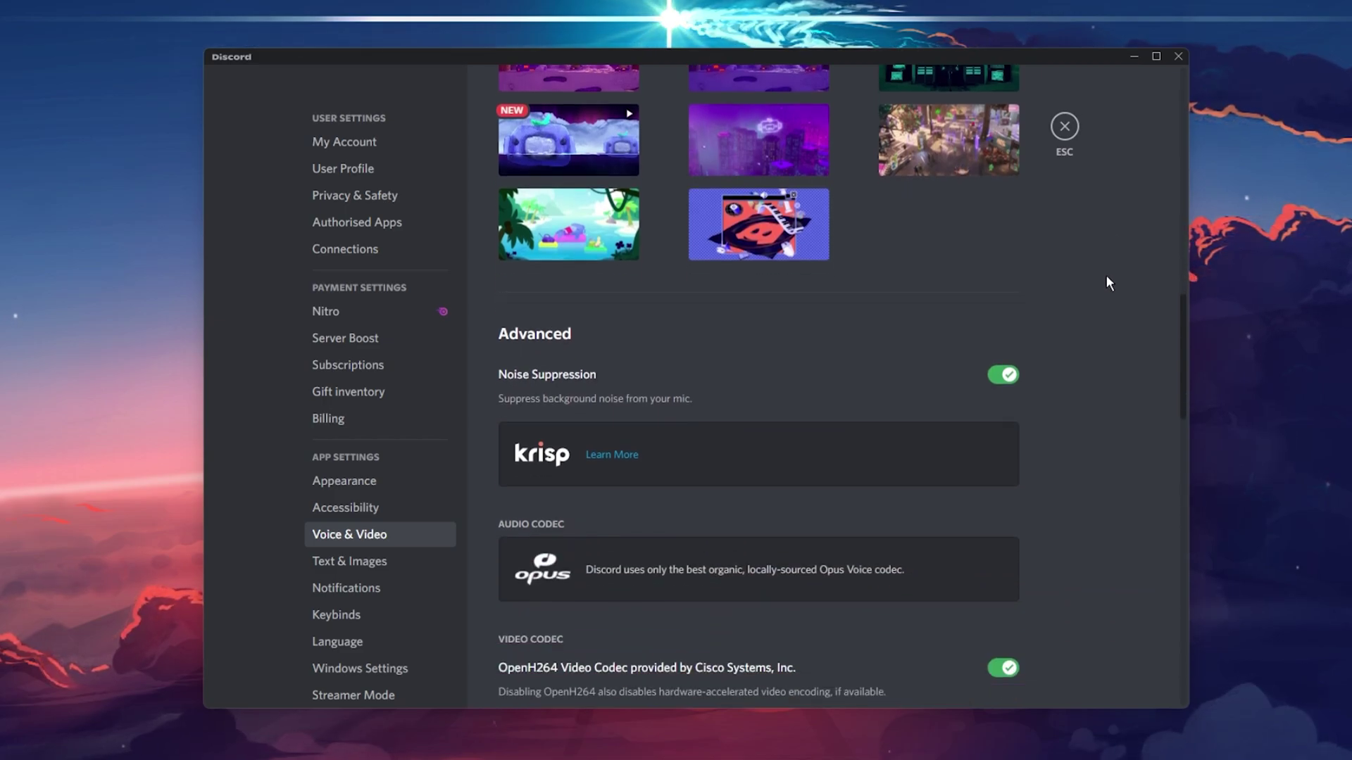
pyautogui.scroll(-1, 1131, 314)
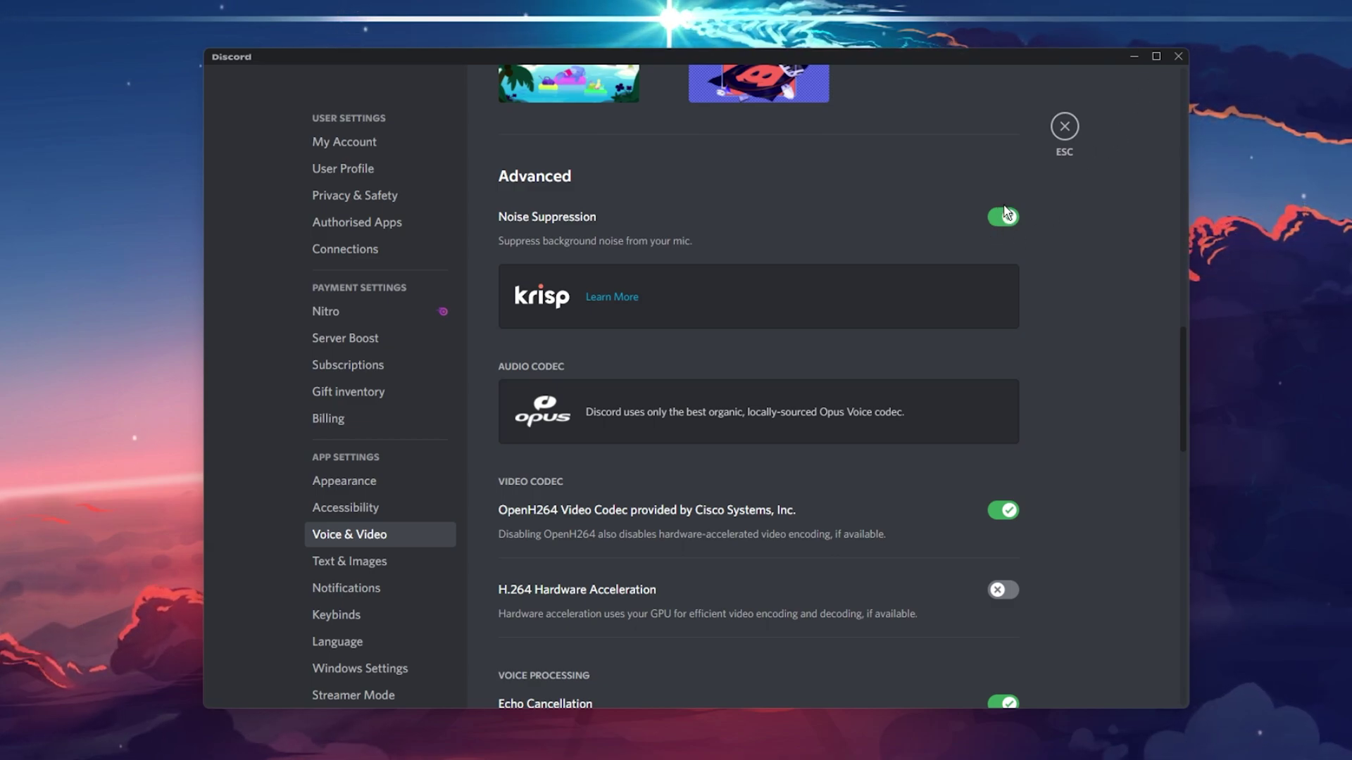
pyautogui.scroll(-5, 1084, 286)
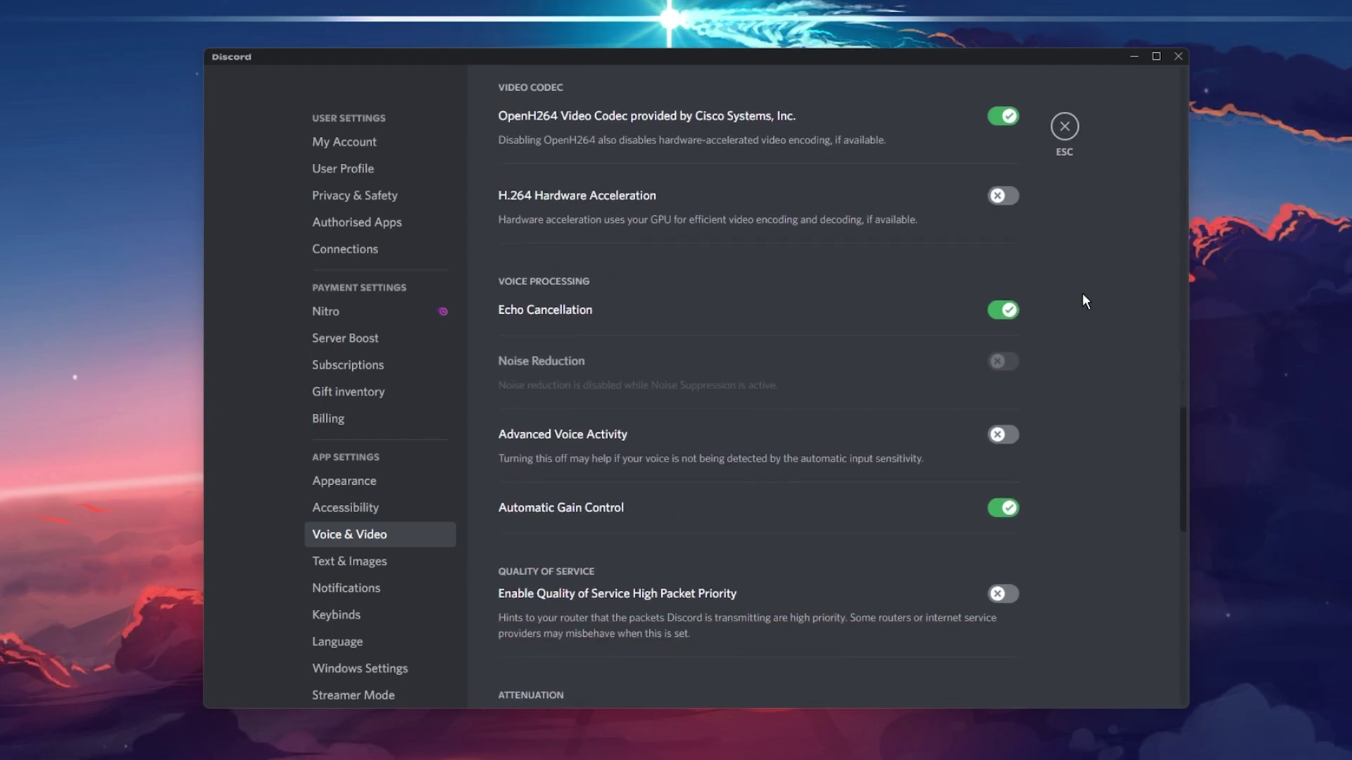
pyautogui.scroll(1, 1083, 293)
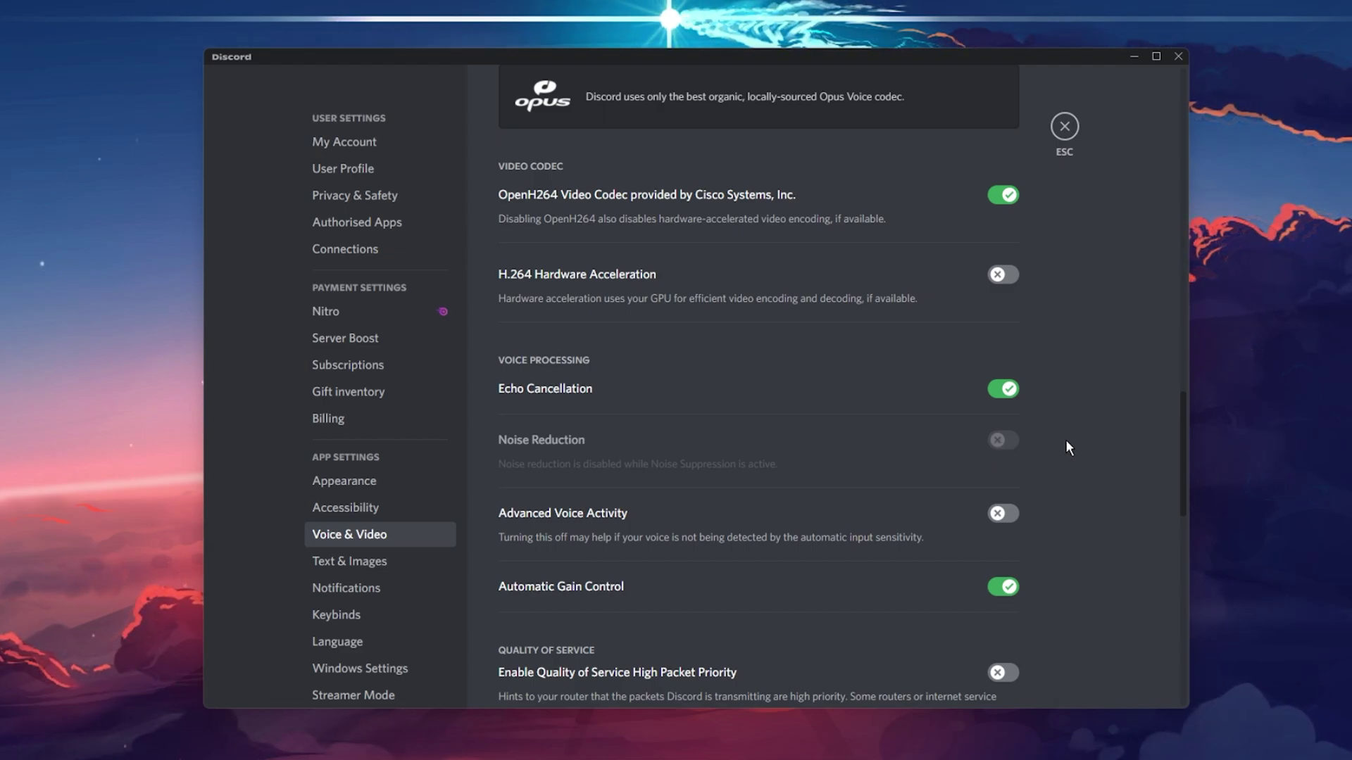
pyautogui.scroll(-2, 1068, 447)
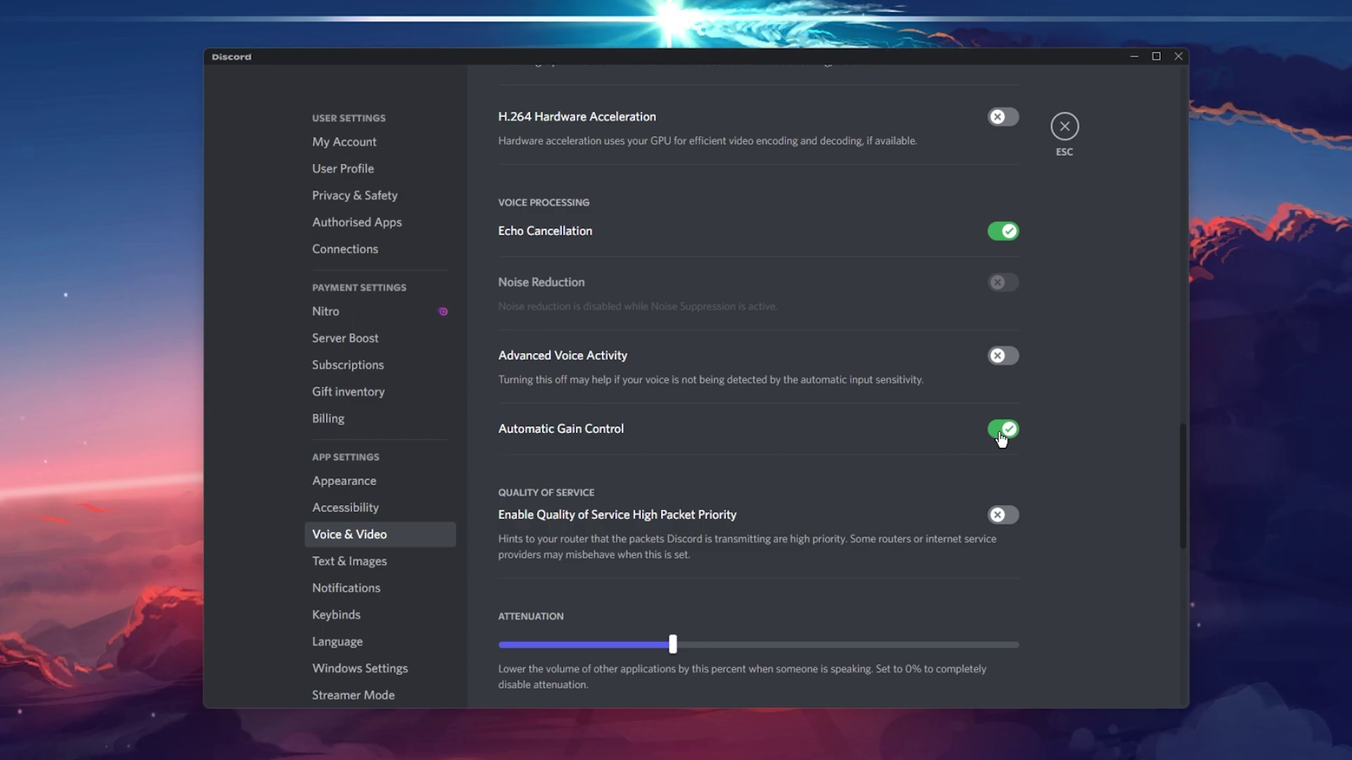
# Set the attenuation of other applications to 32%
pyautogui.moveTo(1180, 432); pyautogui.dragTo(1182, 497)
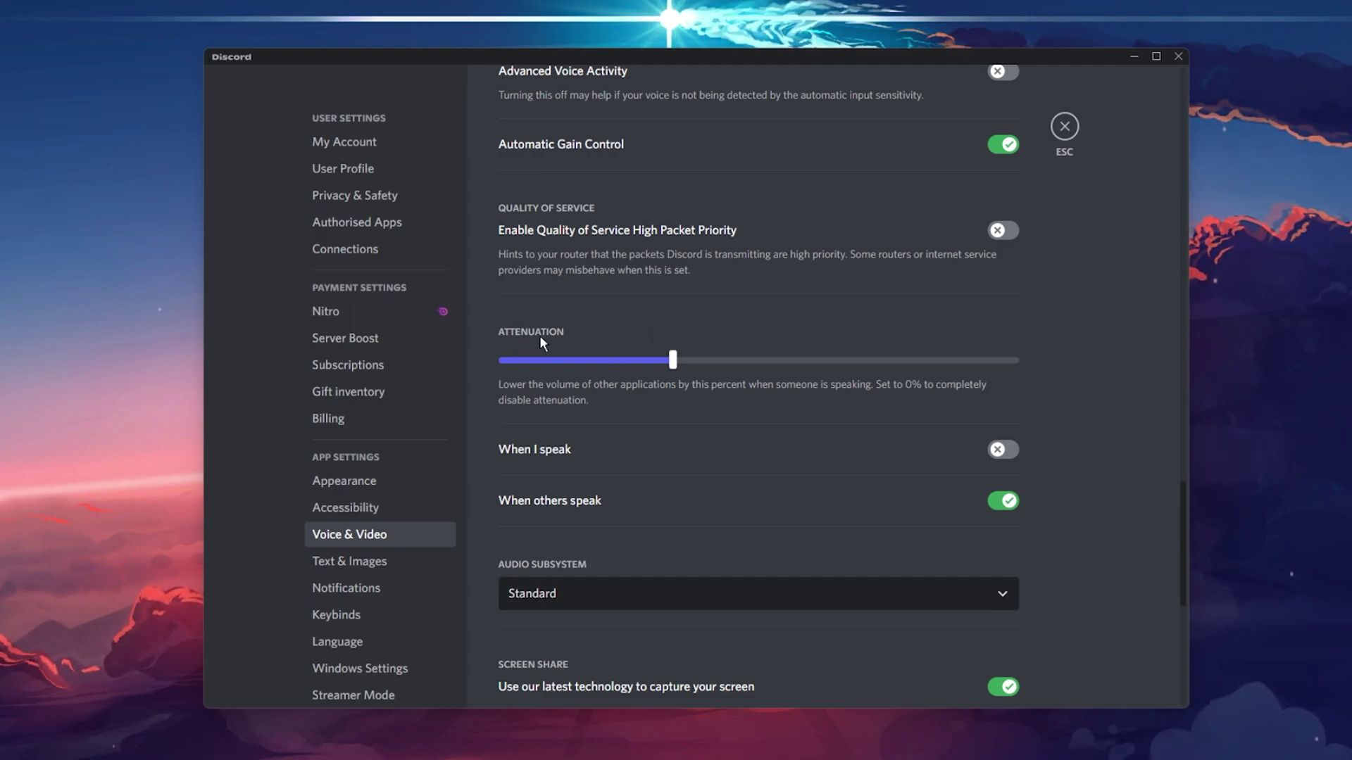
pyautogui.moveTo(673, 359)
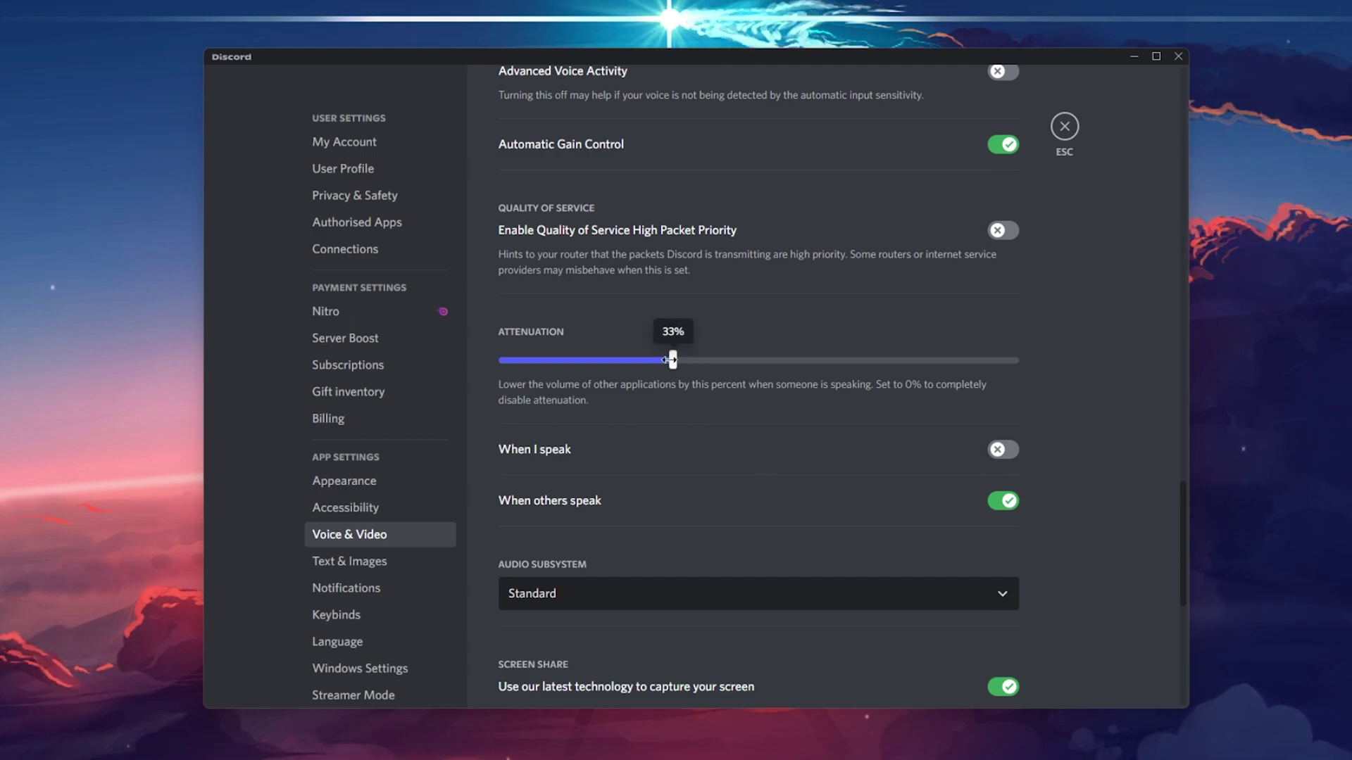
pyautogui.moveTo(671, 361)
pyautogui.mouseDown()
pyautogui.moveTo(501, 361)
pyautogui.moveTo(665, 360)
pyautogui.mouseUp()
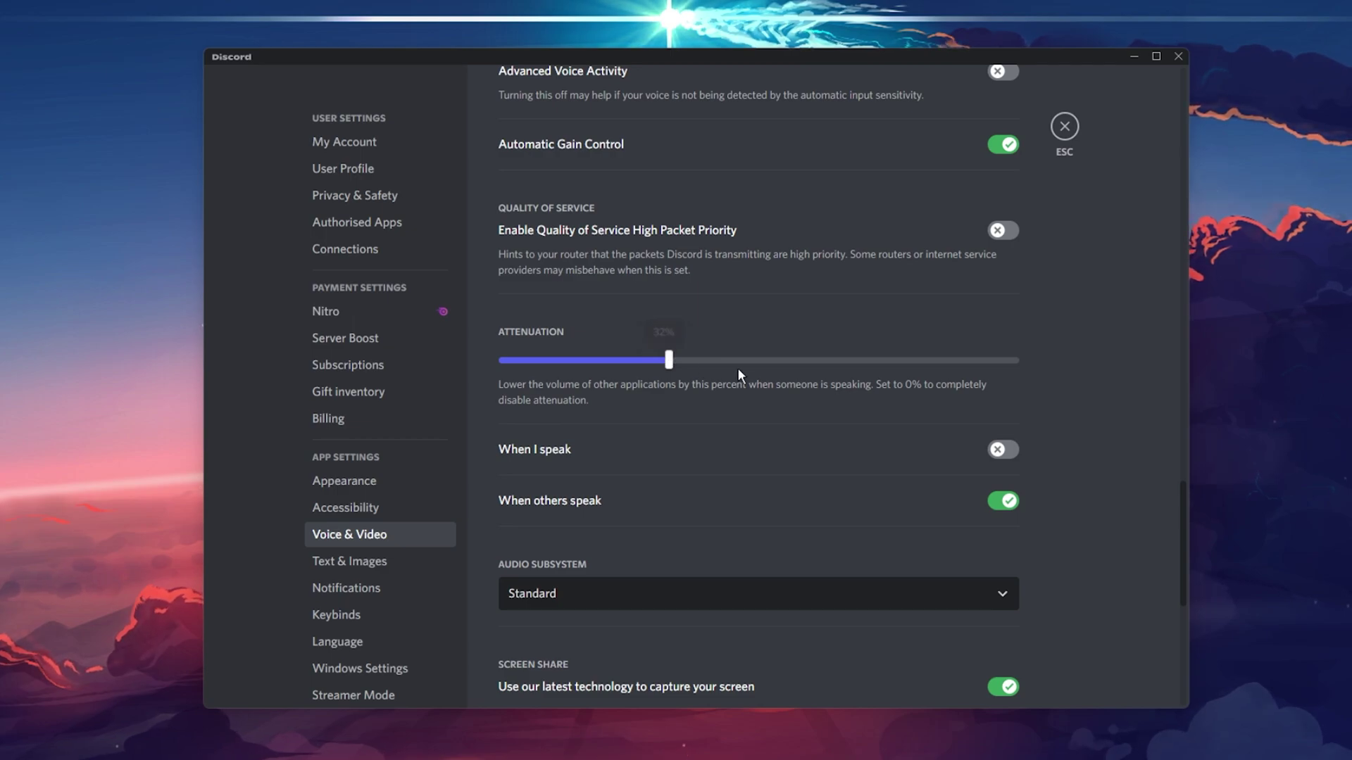
# Check the available audio subsystem choices, keeping Standard, and close the user settings
pyautogui.scroll(-5, 1147, 391)
pyautogui.click(1007, 291)
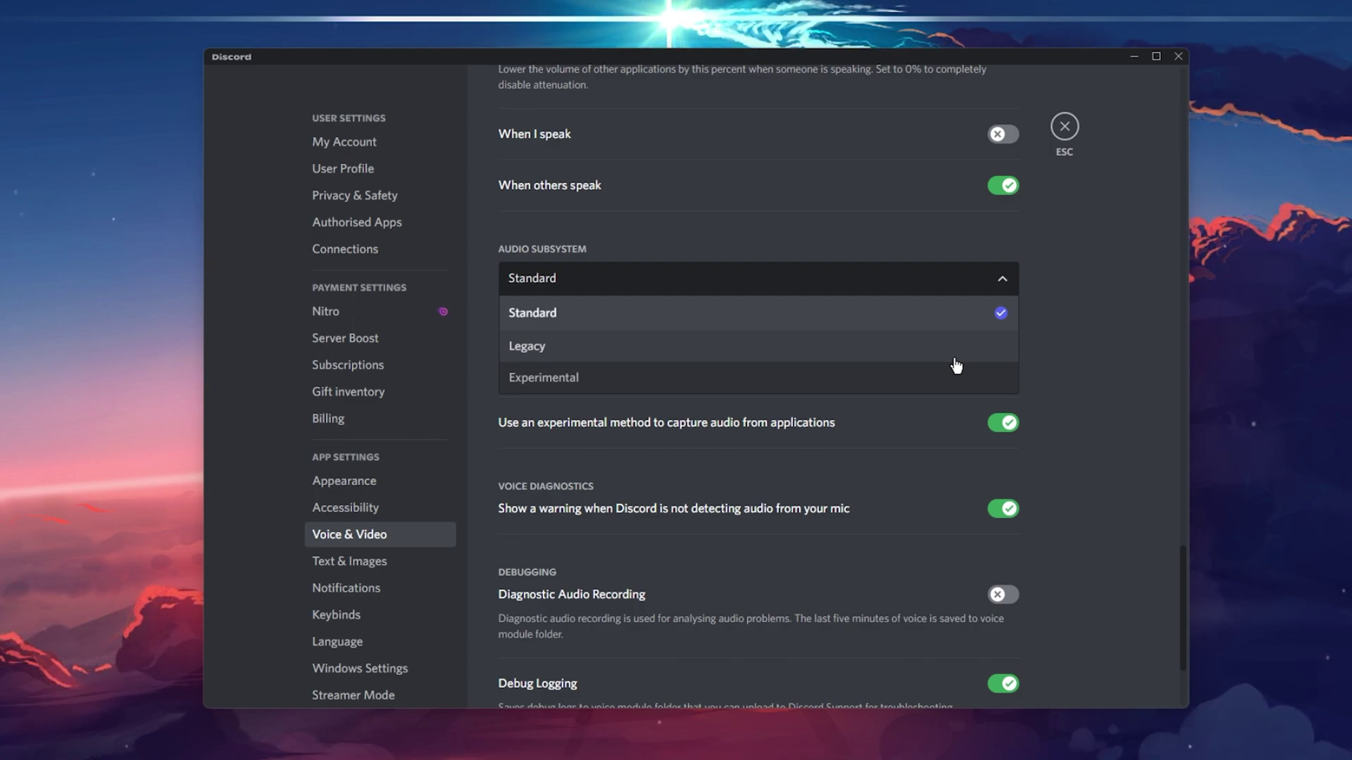
pyautogui.click(1006, 282)
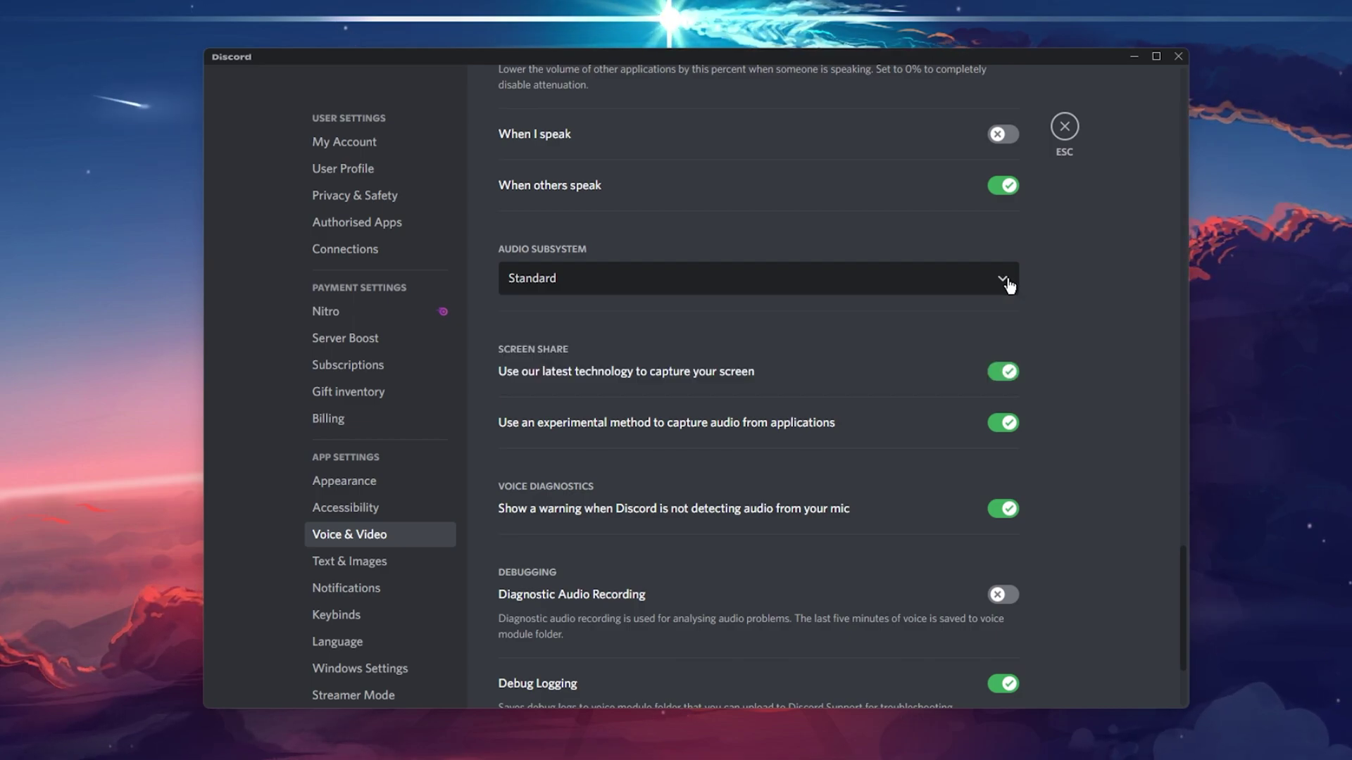
pyautogui.click(1064, 127)
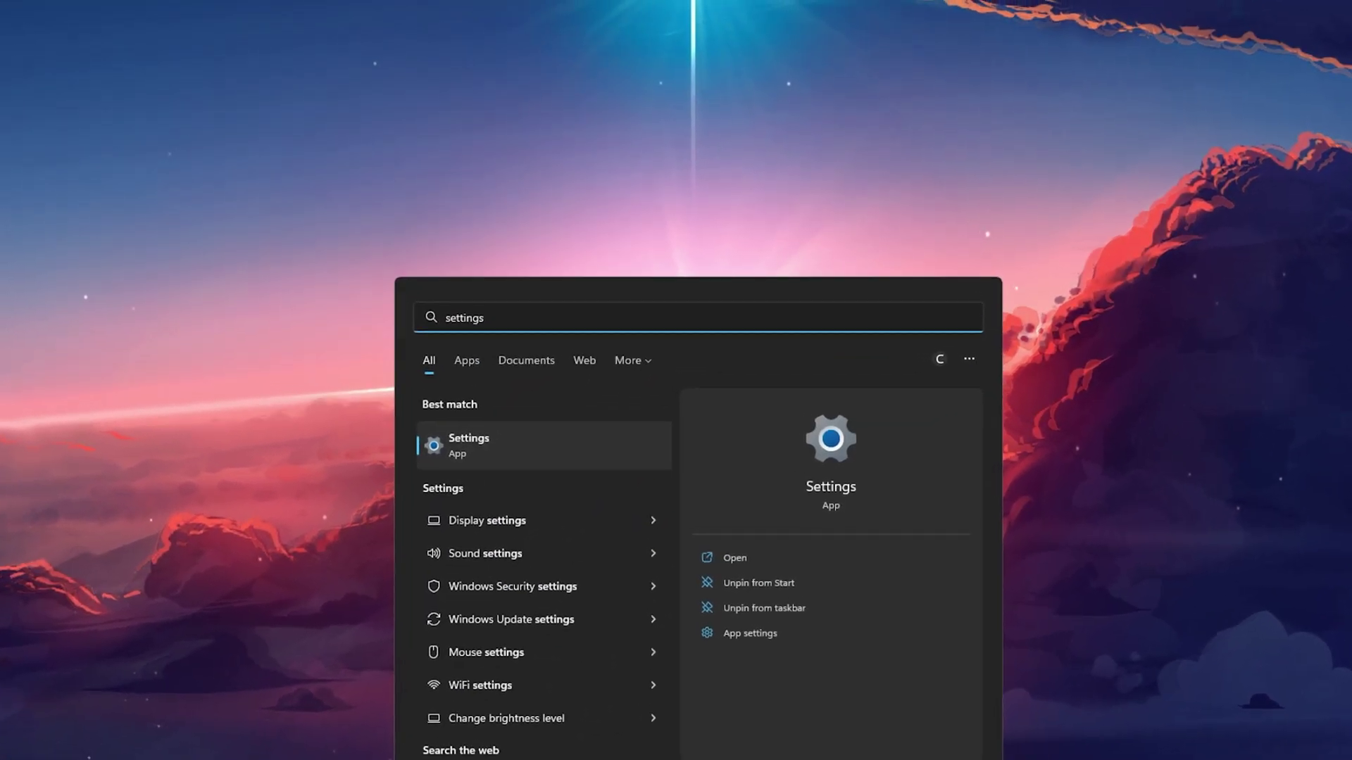
# Switch to Windows Settings, open the Sound page and set the microphone's input volume to 100
pyautogui.press('Return')
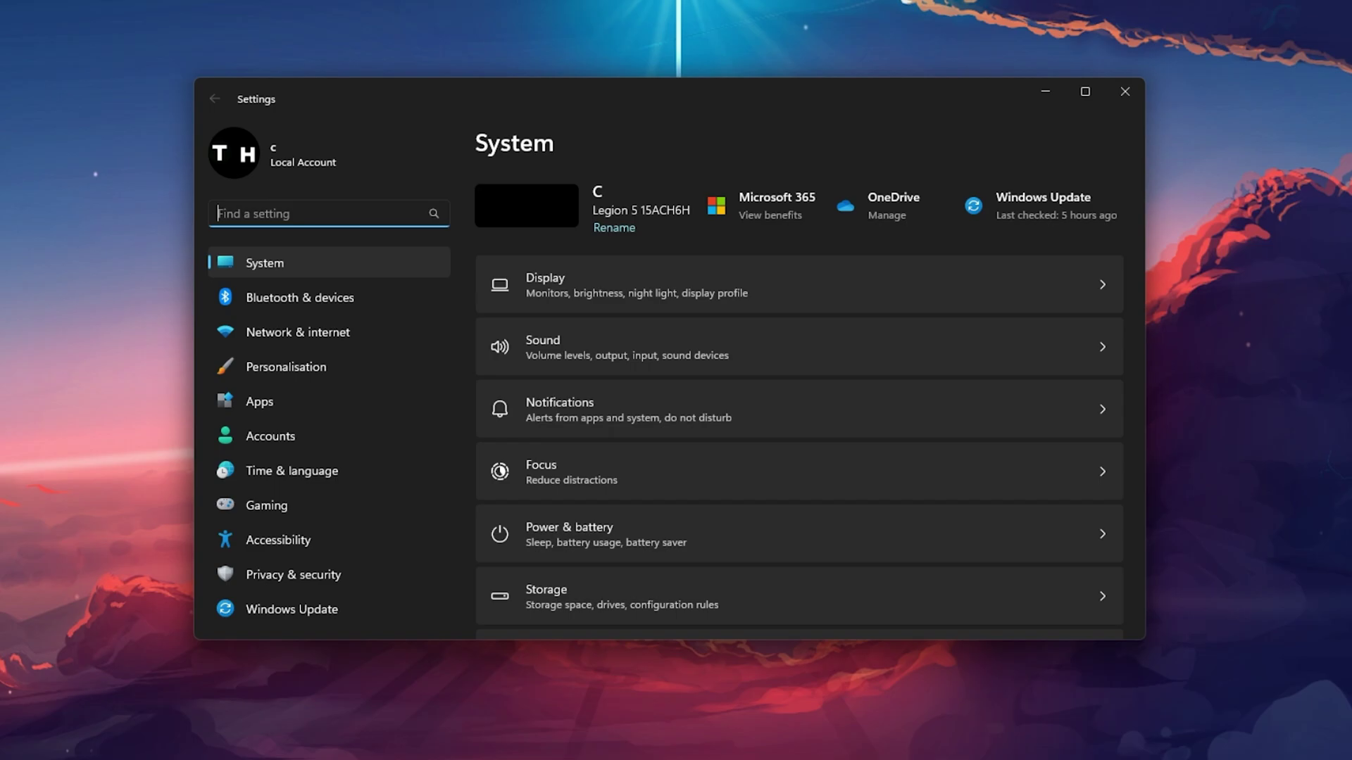
pyautogui.click(673, 343)
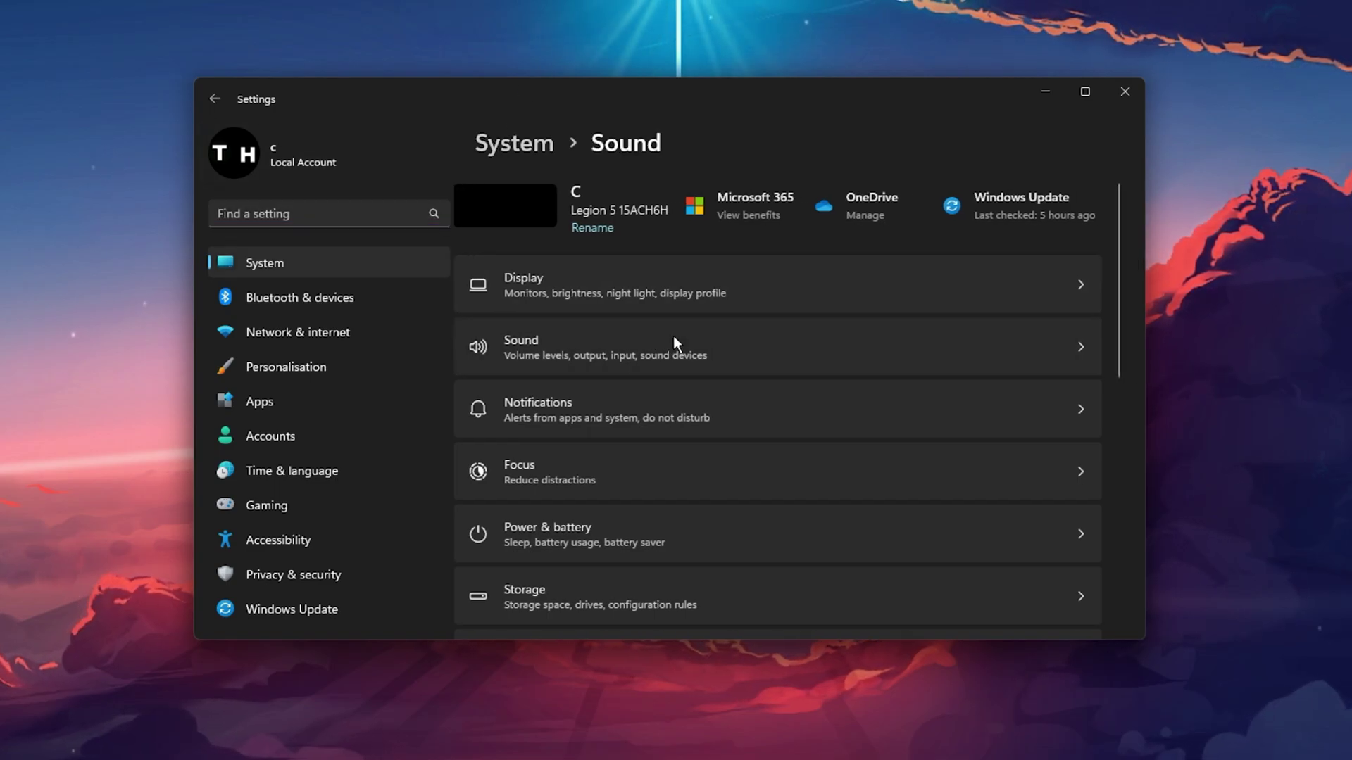
pyautogui.scroll(-5, 1045, 282)
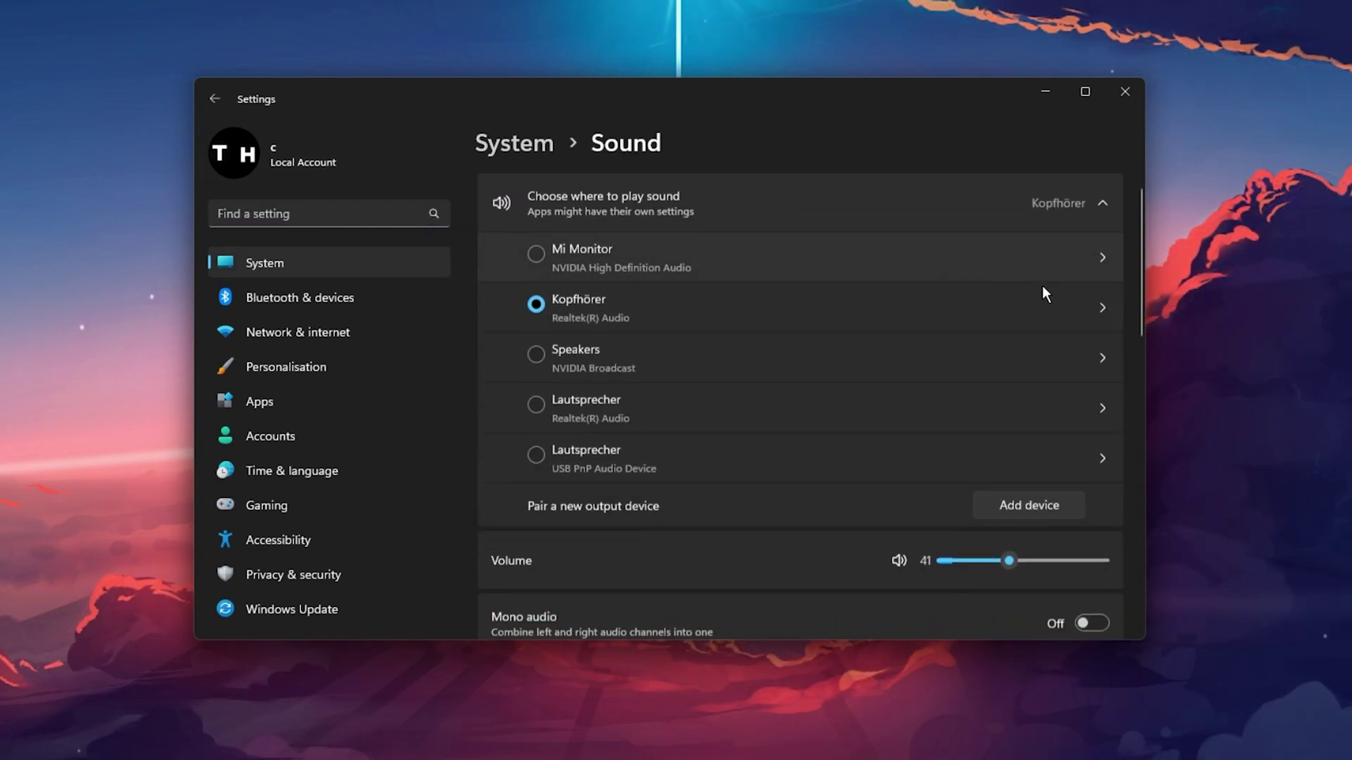
pyautogui.scroll(-1, 1012, 359)
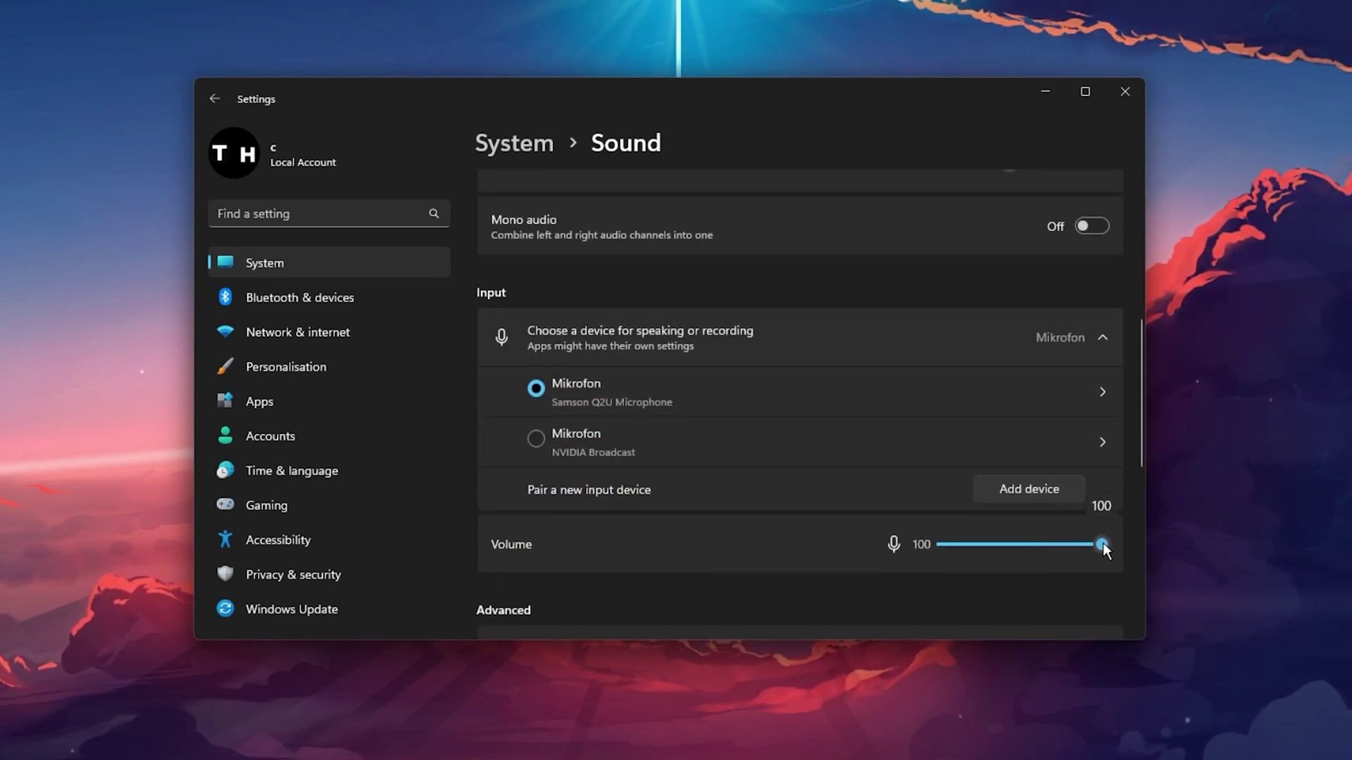
pyautogui.moveTo(1103, 543)
pyautogui.mouseDown()
pyautogui.moveTo(1021, 533)
pyautogui.moveTo(1125, 538)
pyautogui.mouseUp()
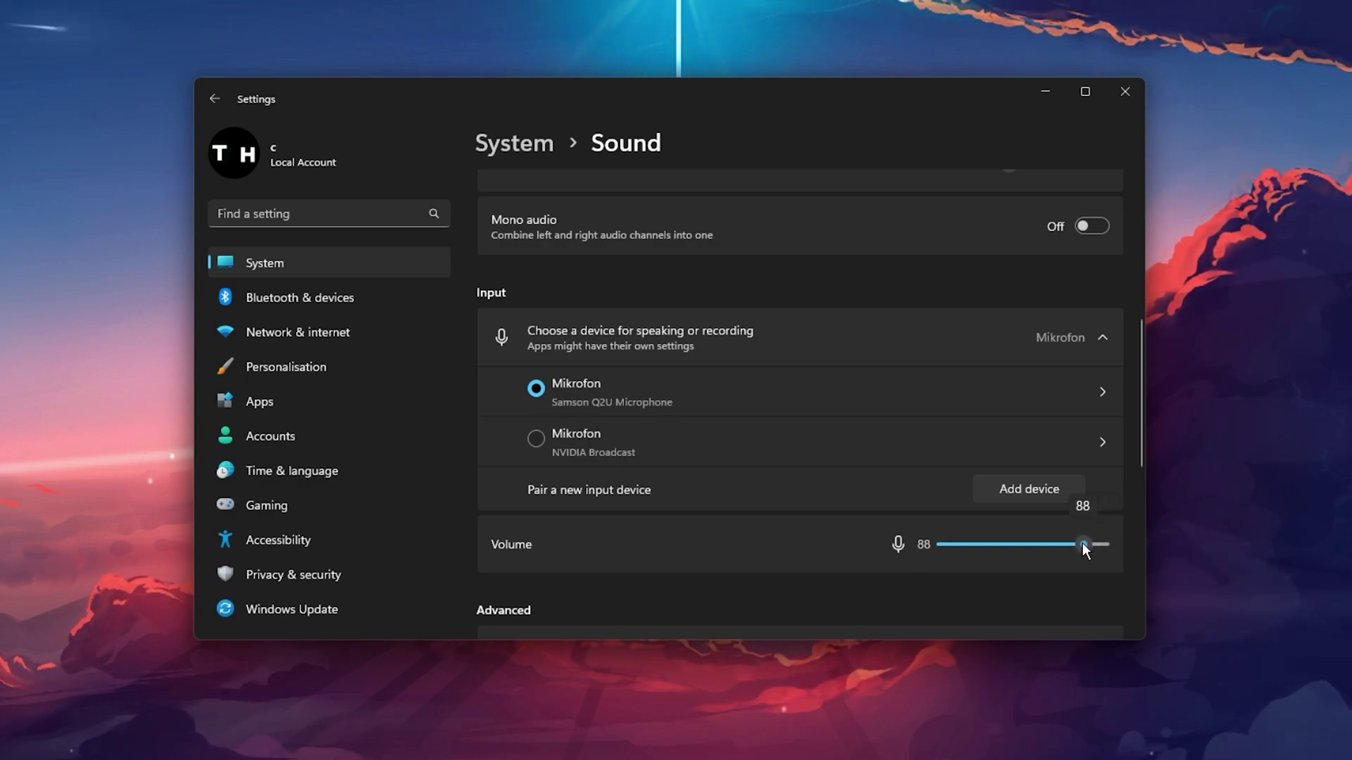
pyautogui.moveTo(1083, 543); pyautogui.dragTo(1101, 543)
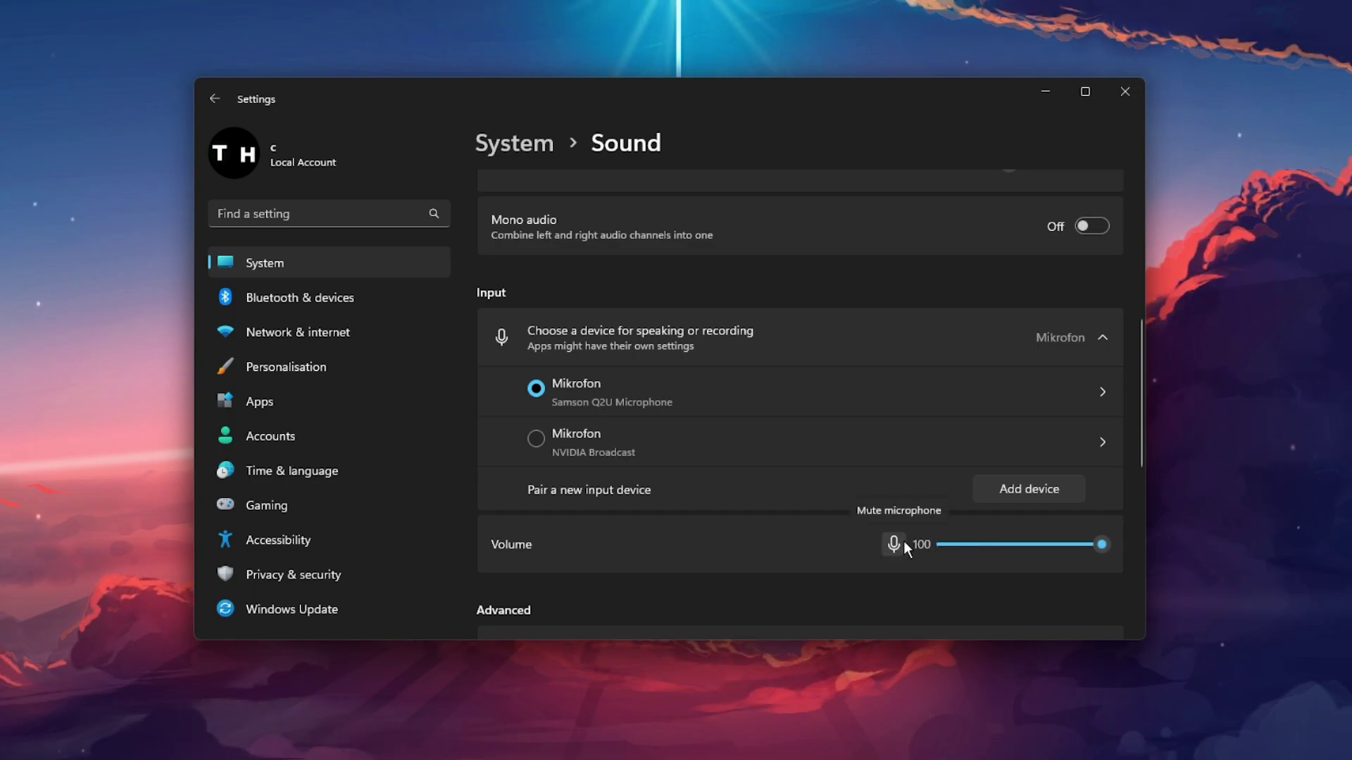
# Open the Samson Q2U microphone's properties and check the input format choices, keeping 2 channels, 16 bit, 48000 Hz (DVD Quality)
pyautogui.click(1029, 392)
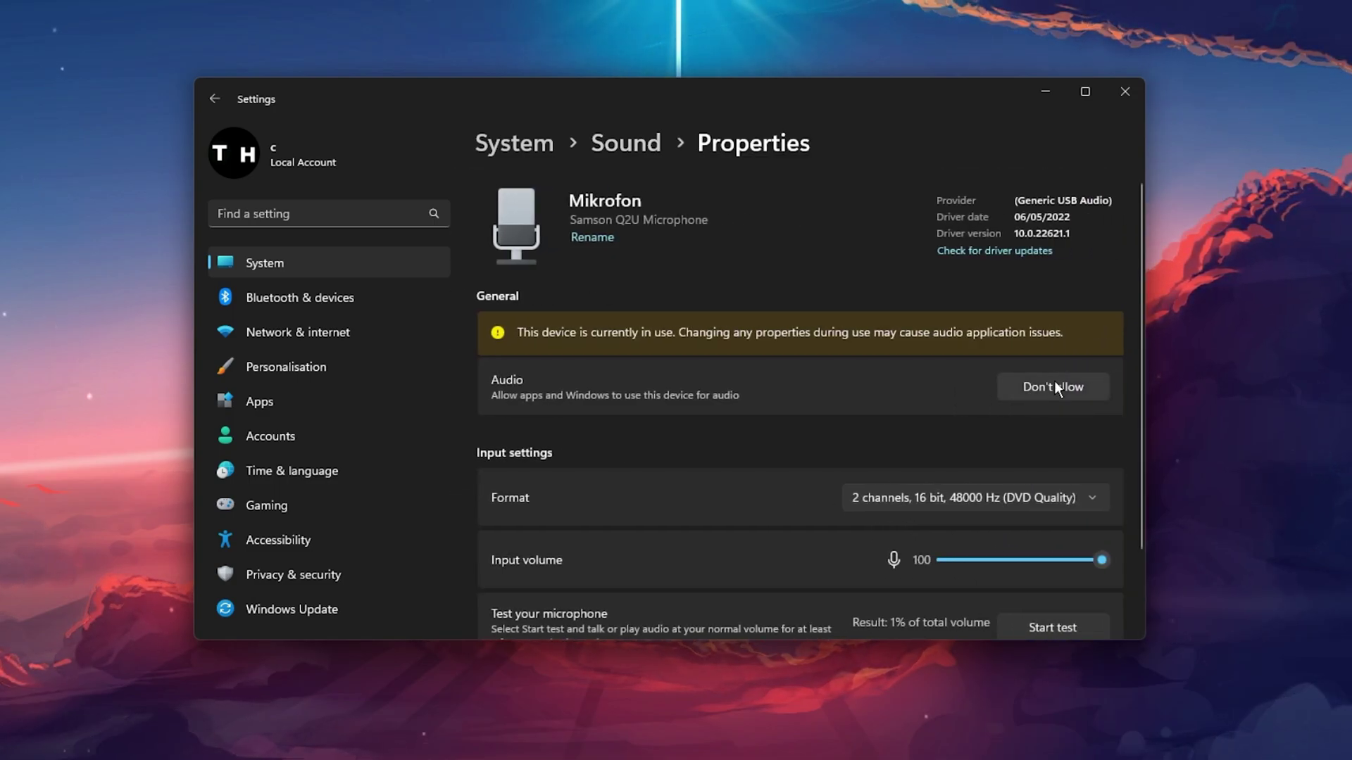
pyautogui.scroll(-2, 1135, 348)
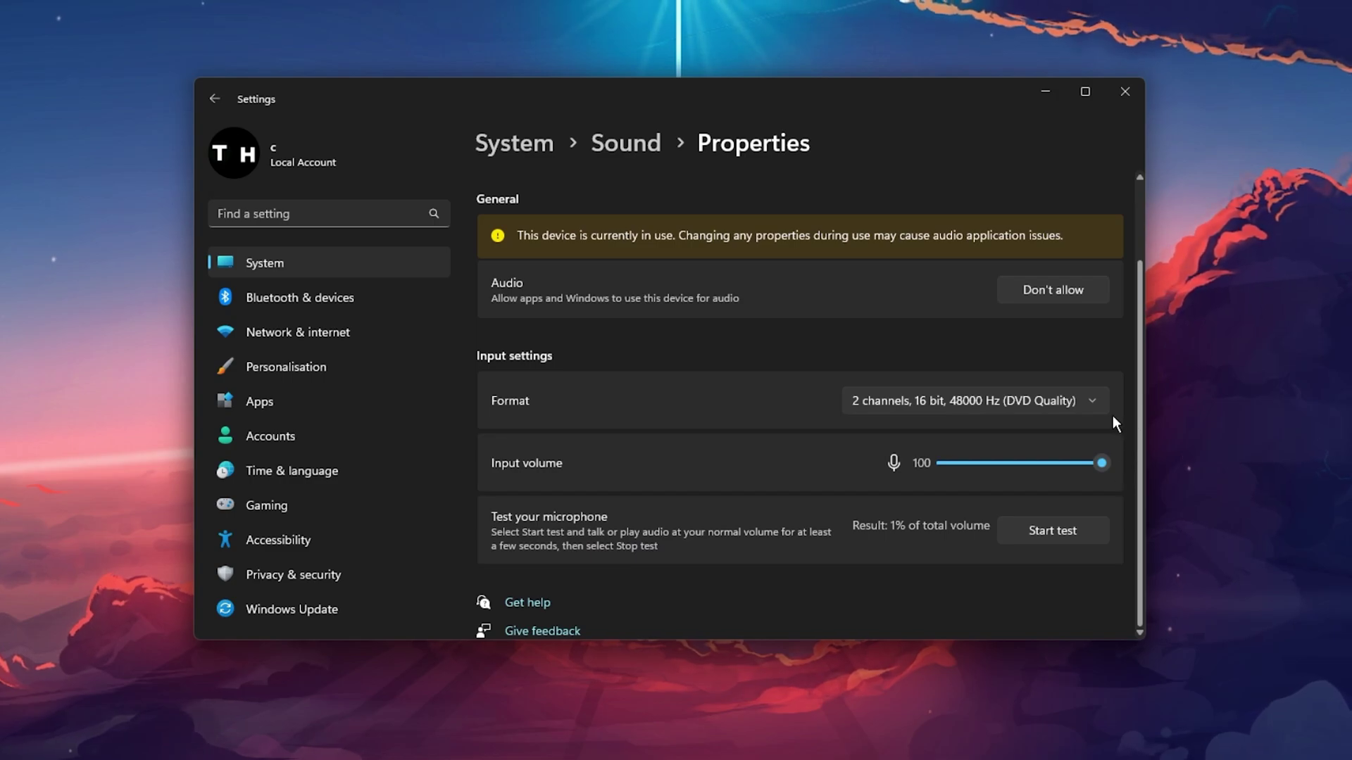
pyautogui.click(1101, 401)
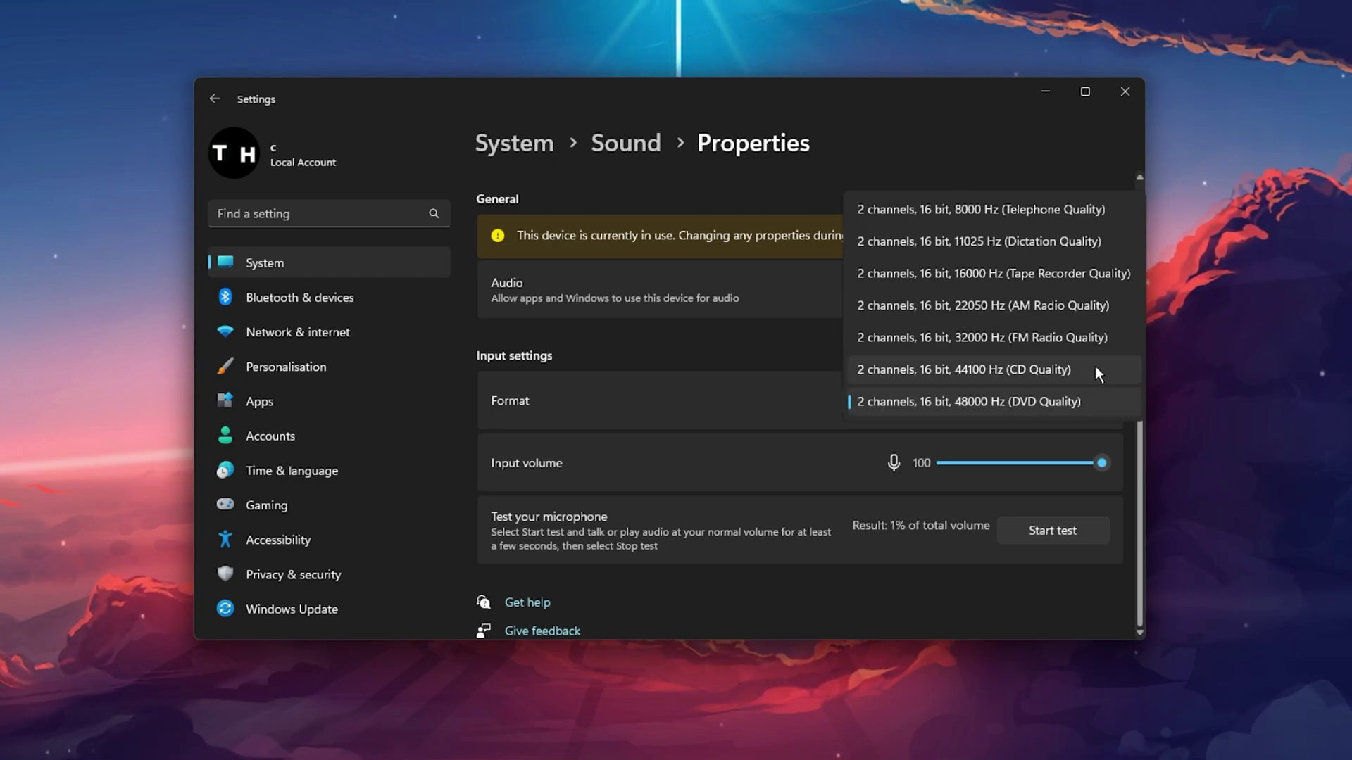
pyautogui.click(795, 342)
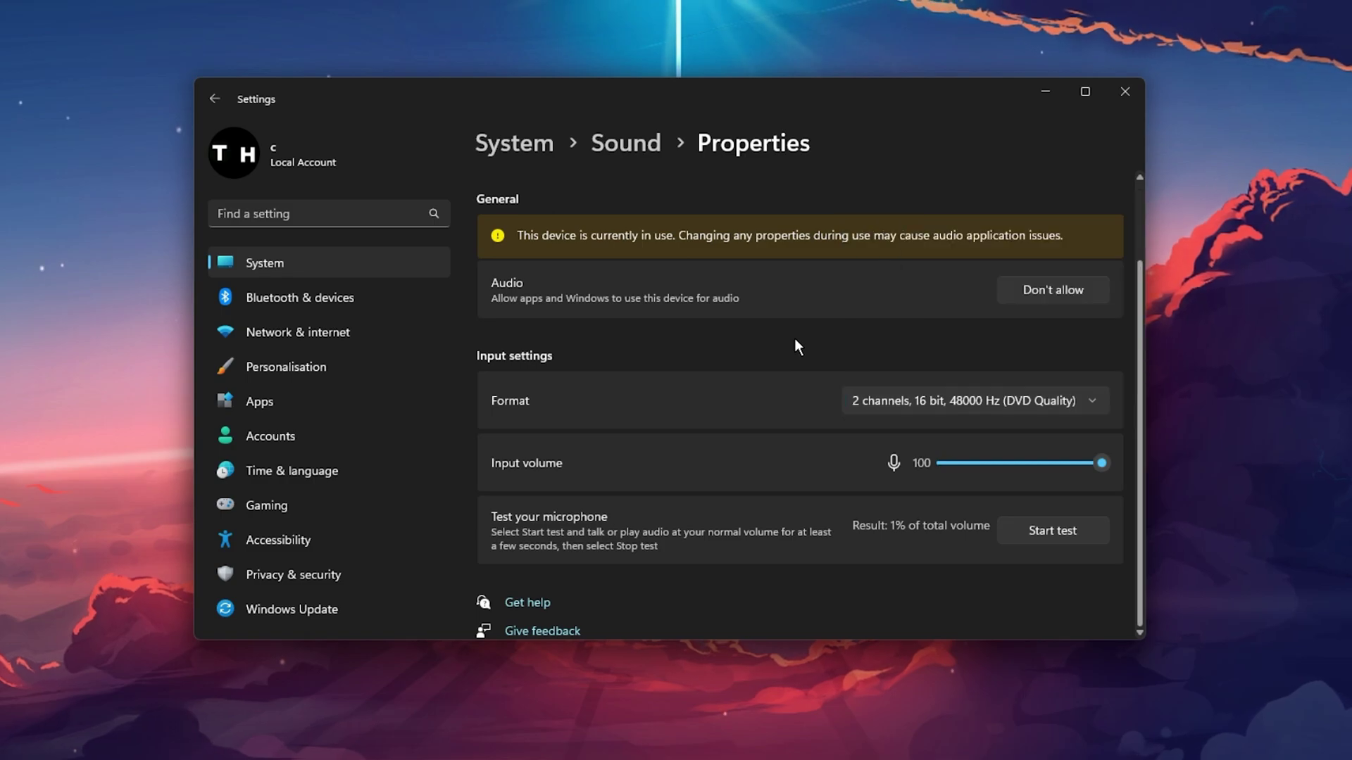
# Return to the Sound page, open More sound settings under Advanced, and close the Settings window
pyautogui.click(604, 143)
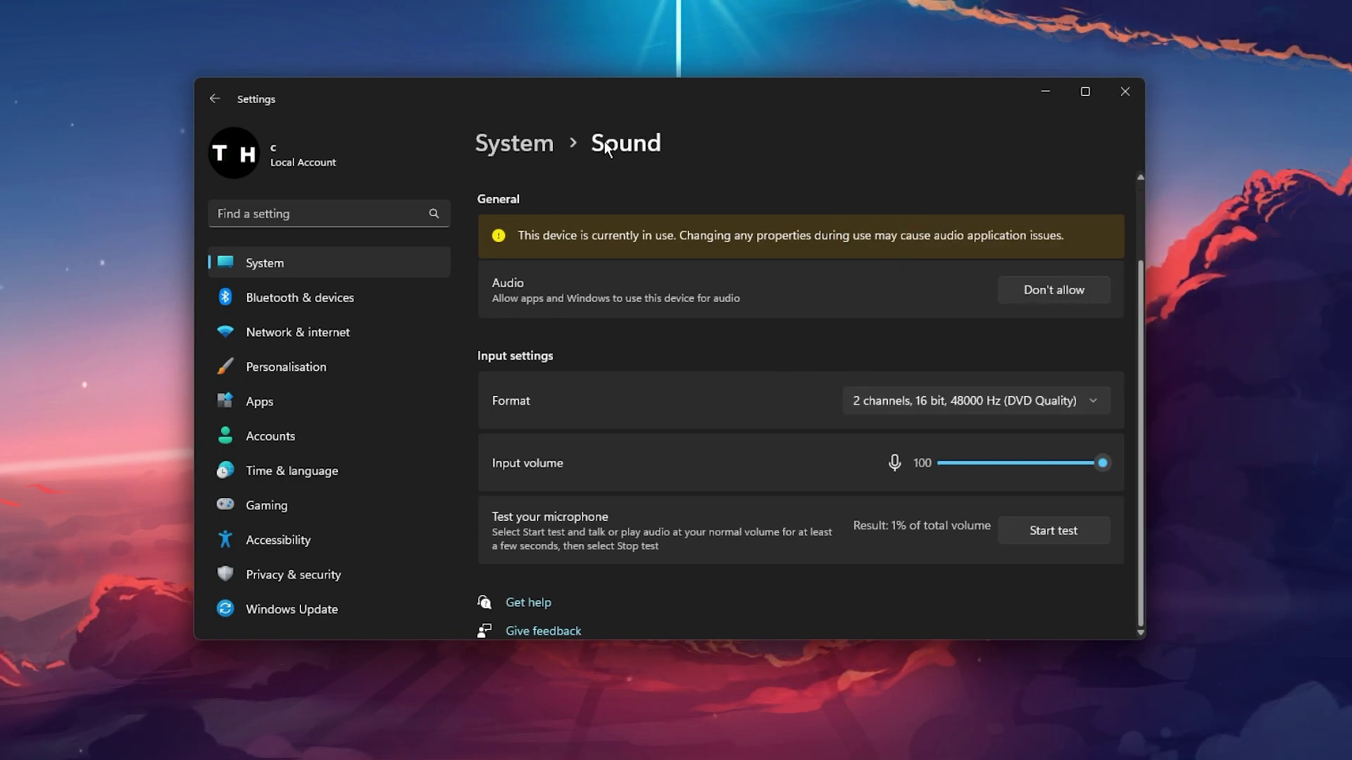
pyautogui.scroll(-10, 625, 278)
pyautogui.scroll(-1, 627, 285)
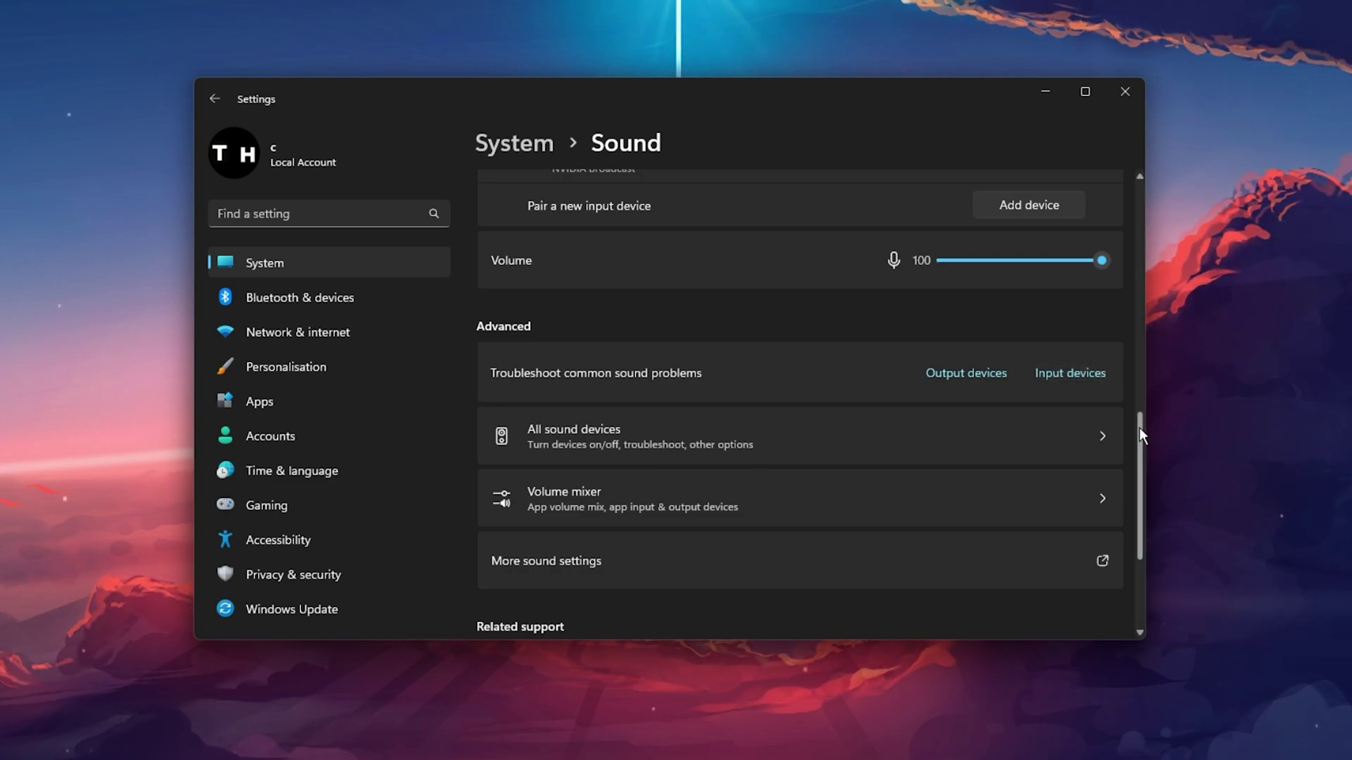
pyautogui.moveTo(1139, 428); pyautogui.dragTo(1146, 497)
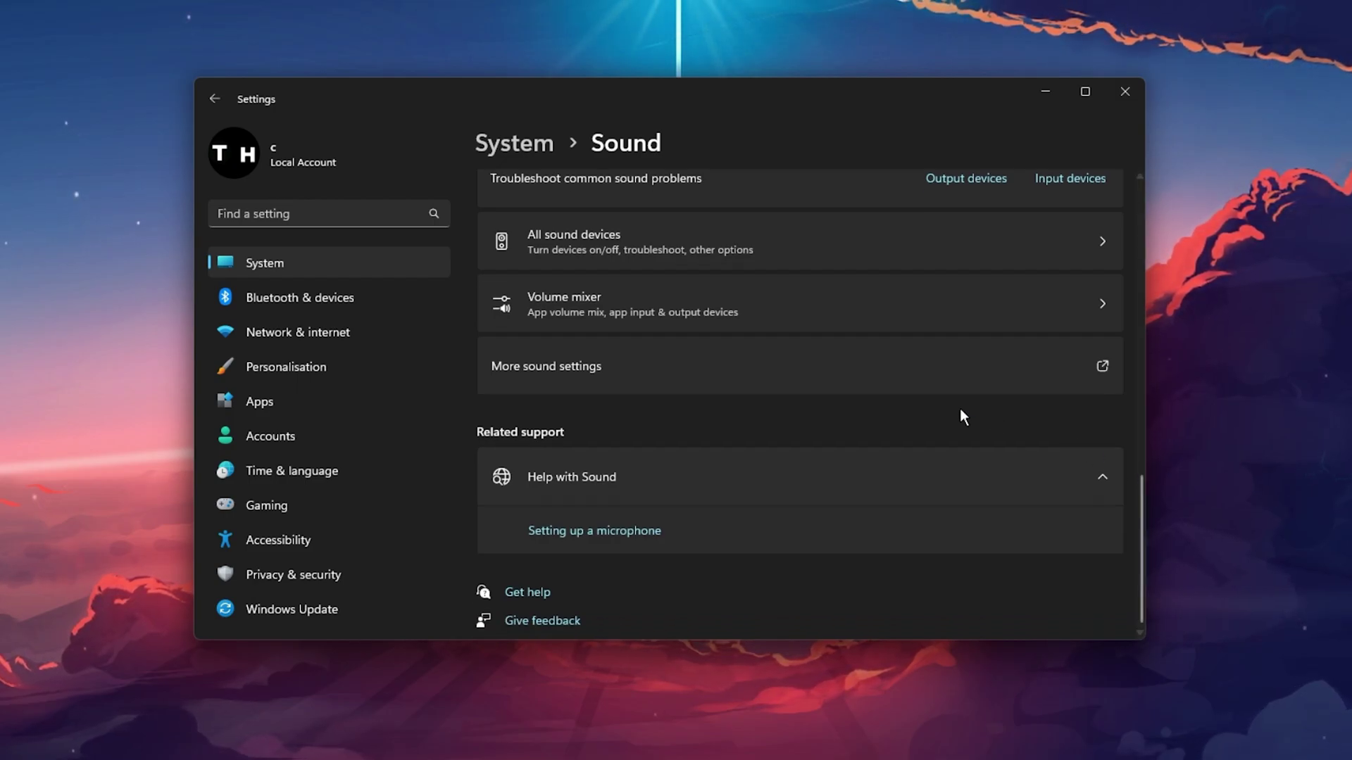
pyautogui.click(671, 366)
pyautogui.moveTo(0, 90); pyautogui.dragTo(696, 168)
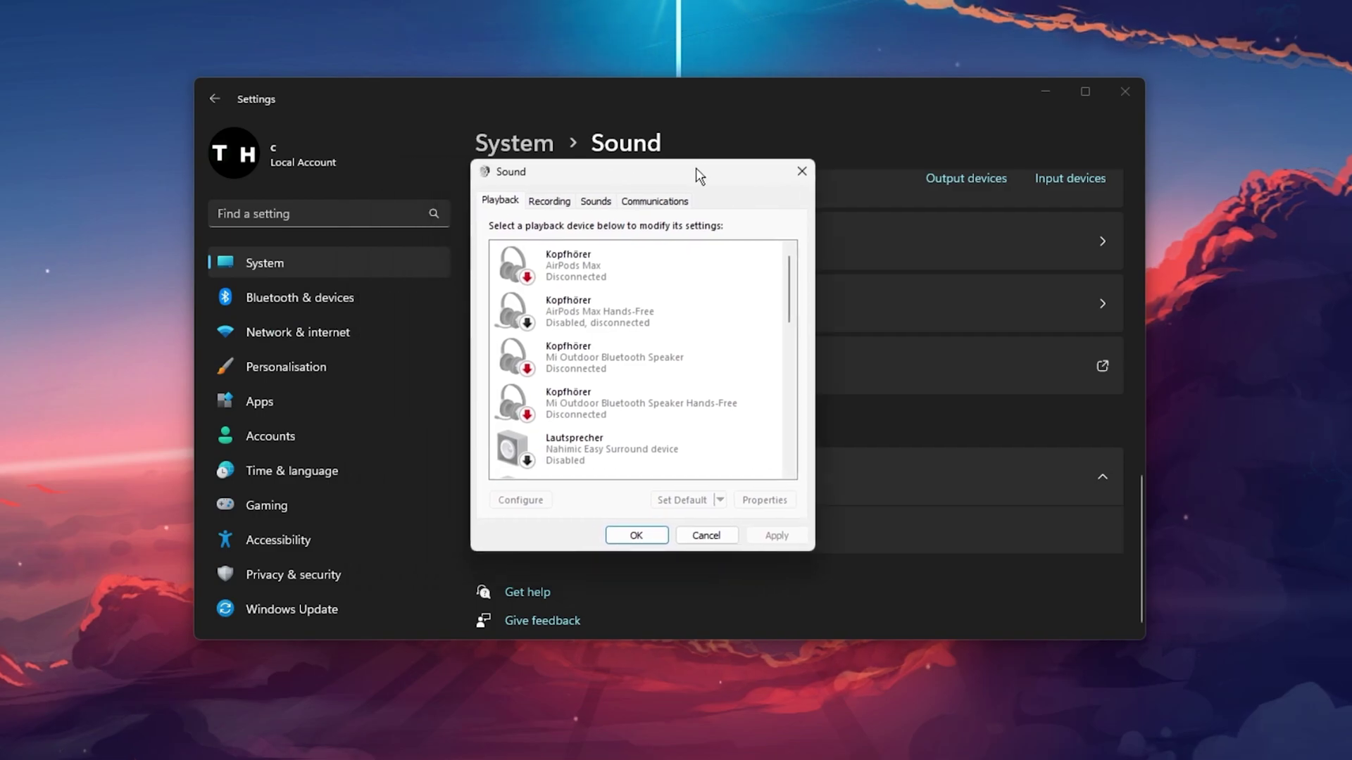
pyautogui.click(1125, 91)
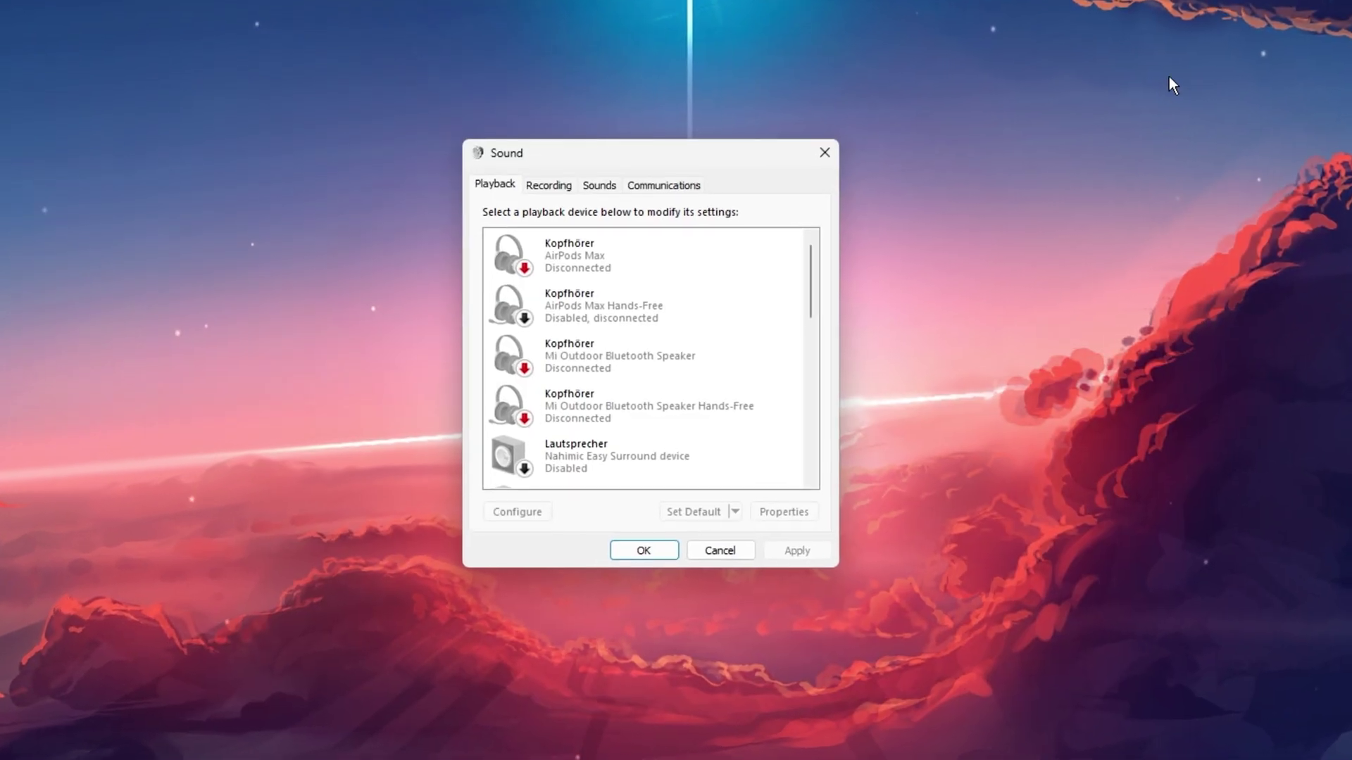
# Show the recording devices in the Sound dialog and open the properties of the Samson Q2U Microphone
pyautogui.click(548, 176)
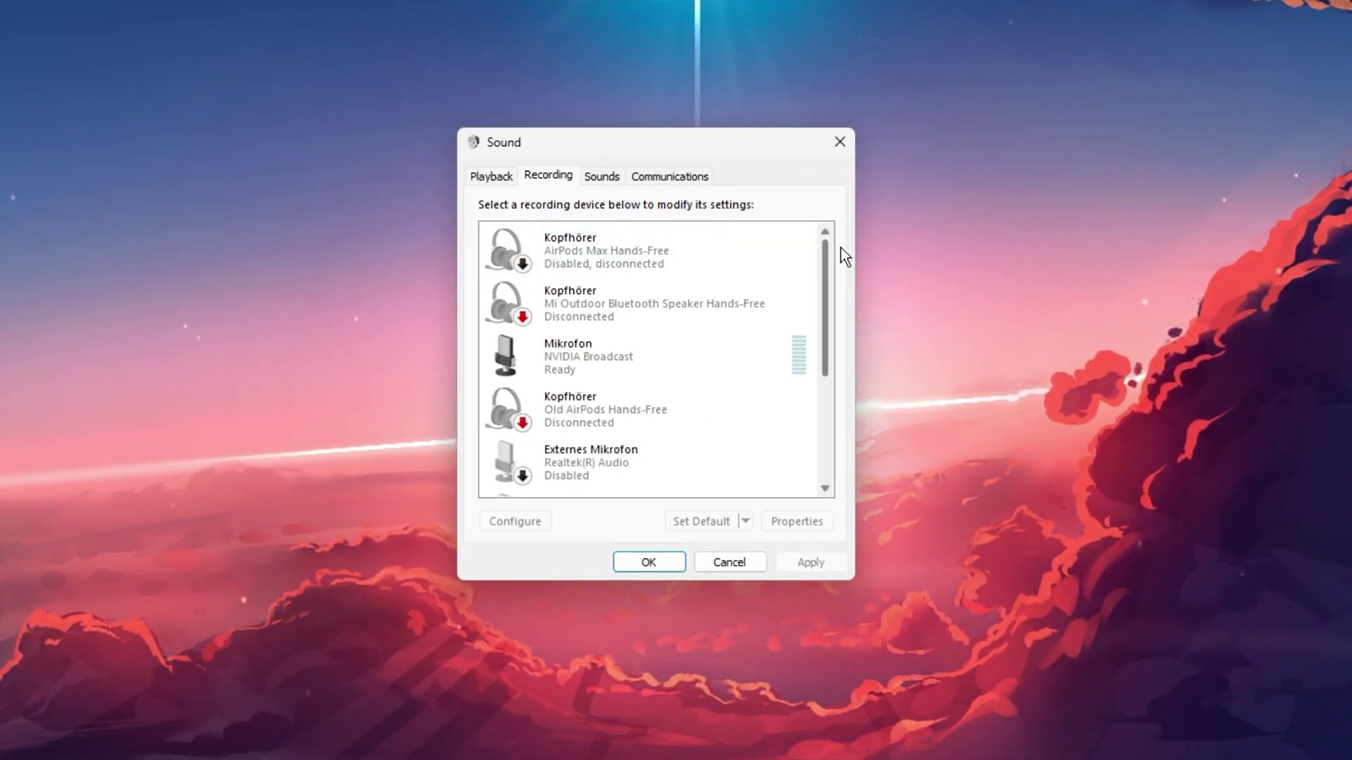
pyautogui.moveTo(823, 252); pyautogui.dragTo(831, 384)
pyautogui.click(650, 397)
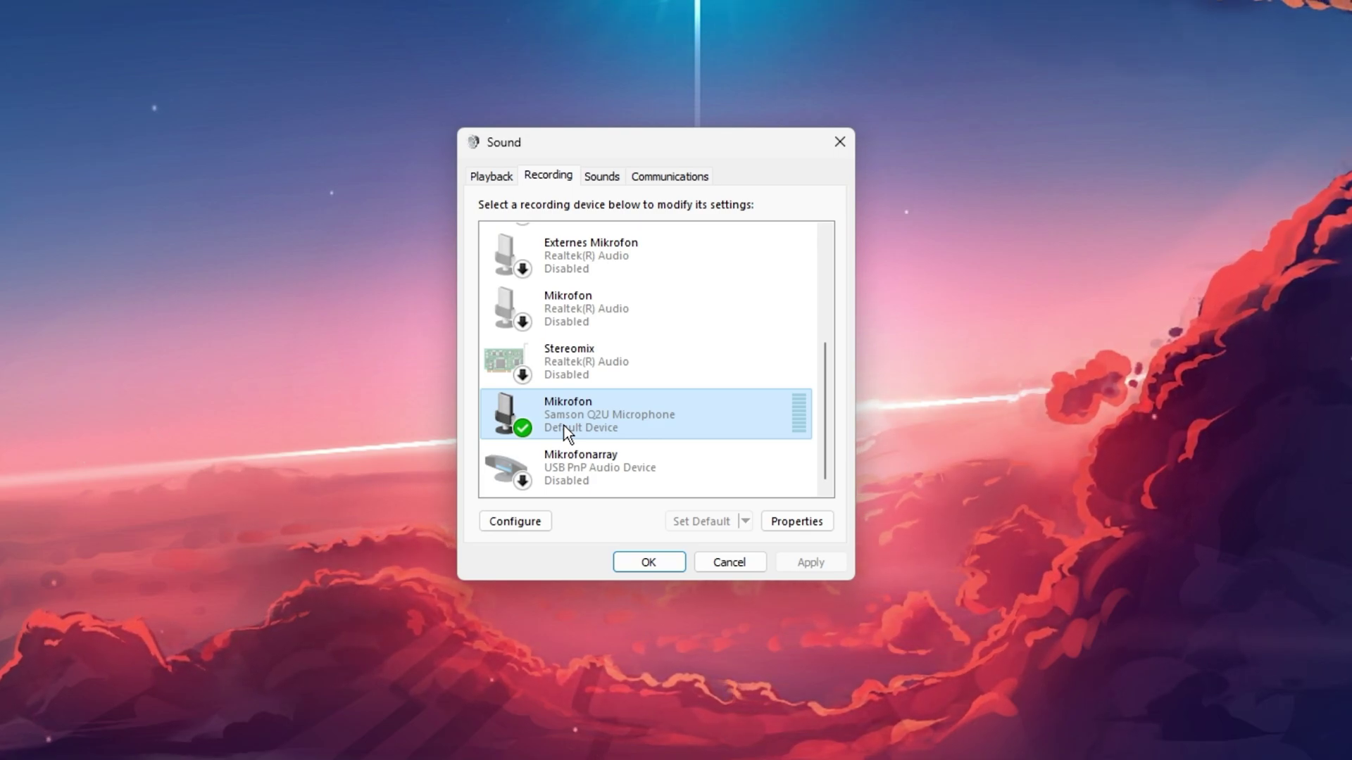
pyautogui.rightClick(722, 418)
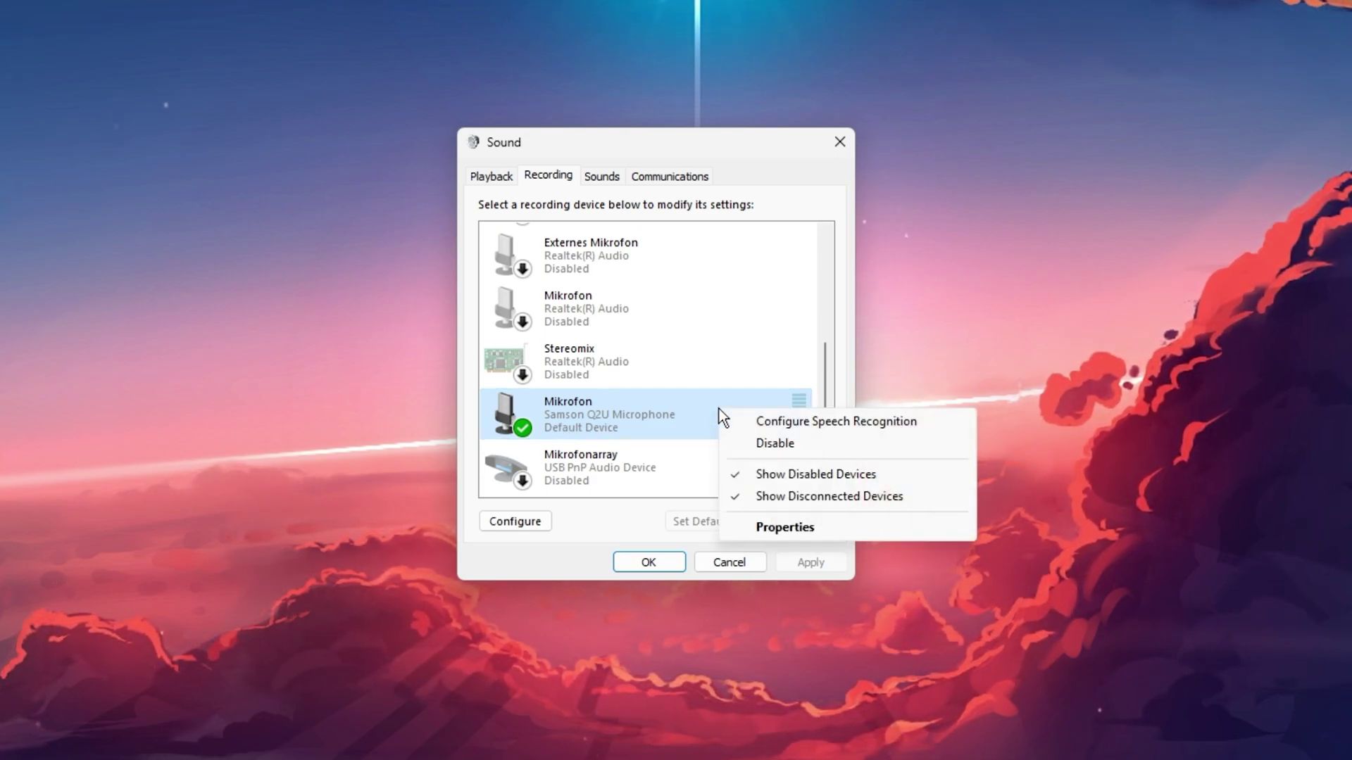
pyautogui.click(810, 533)
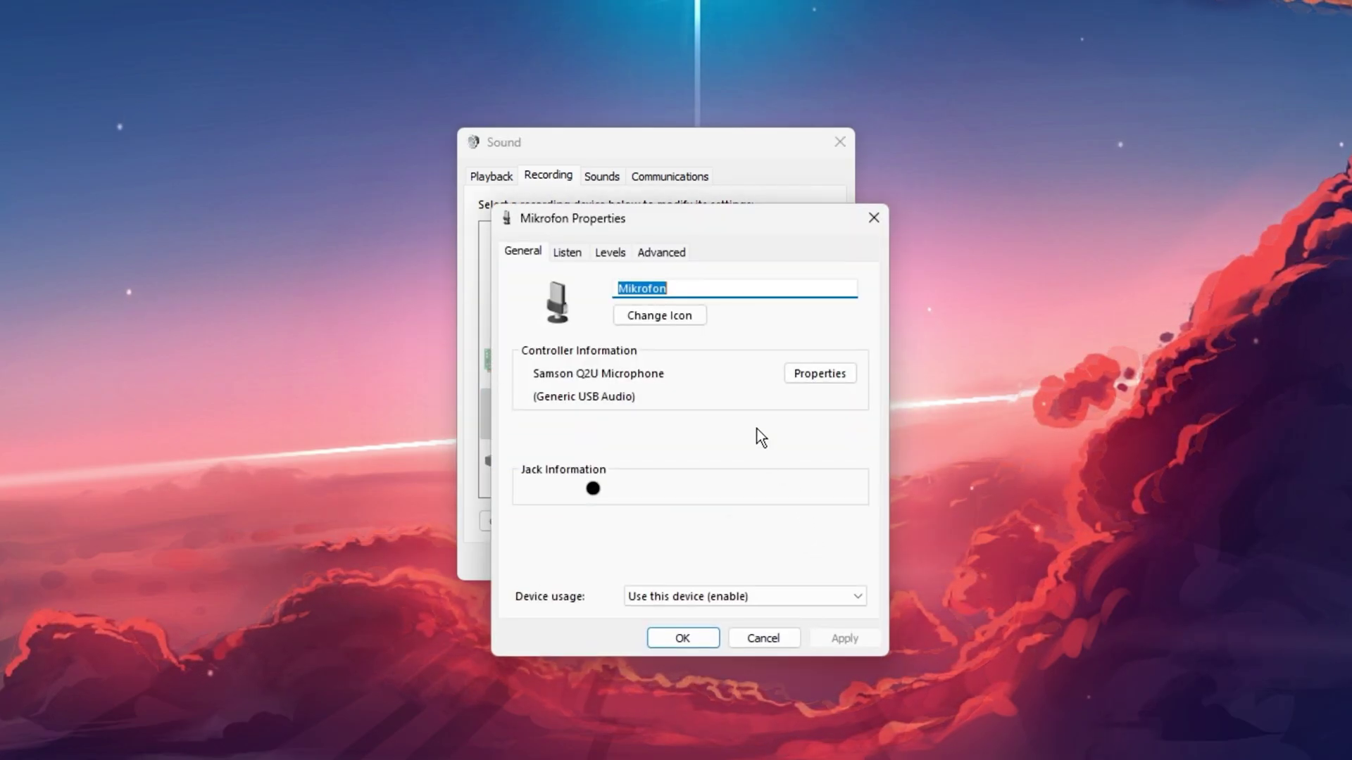
# Place the Mikrofon Properties window beside the Sound dialog and check the microphone's level, default format and exclusive mode options
pyautogui.moveTo(646, 212); pyautogui.dragTo(863, 171)
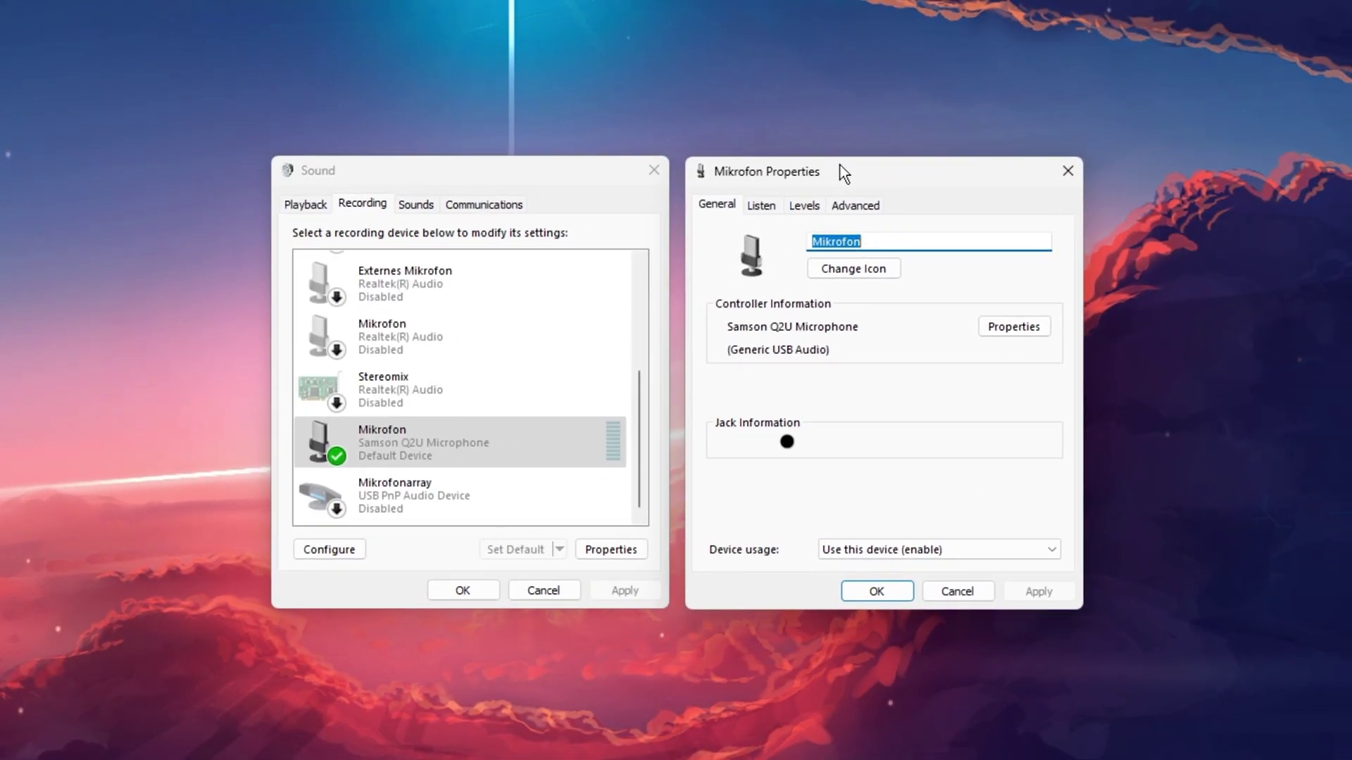
pyautogui.click(804, 205)
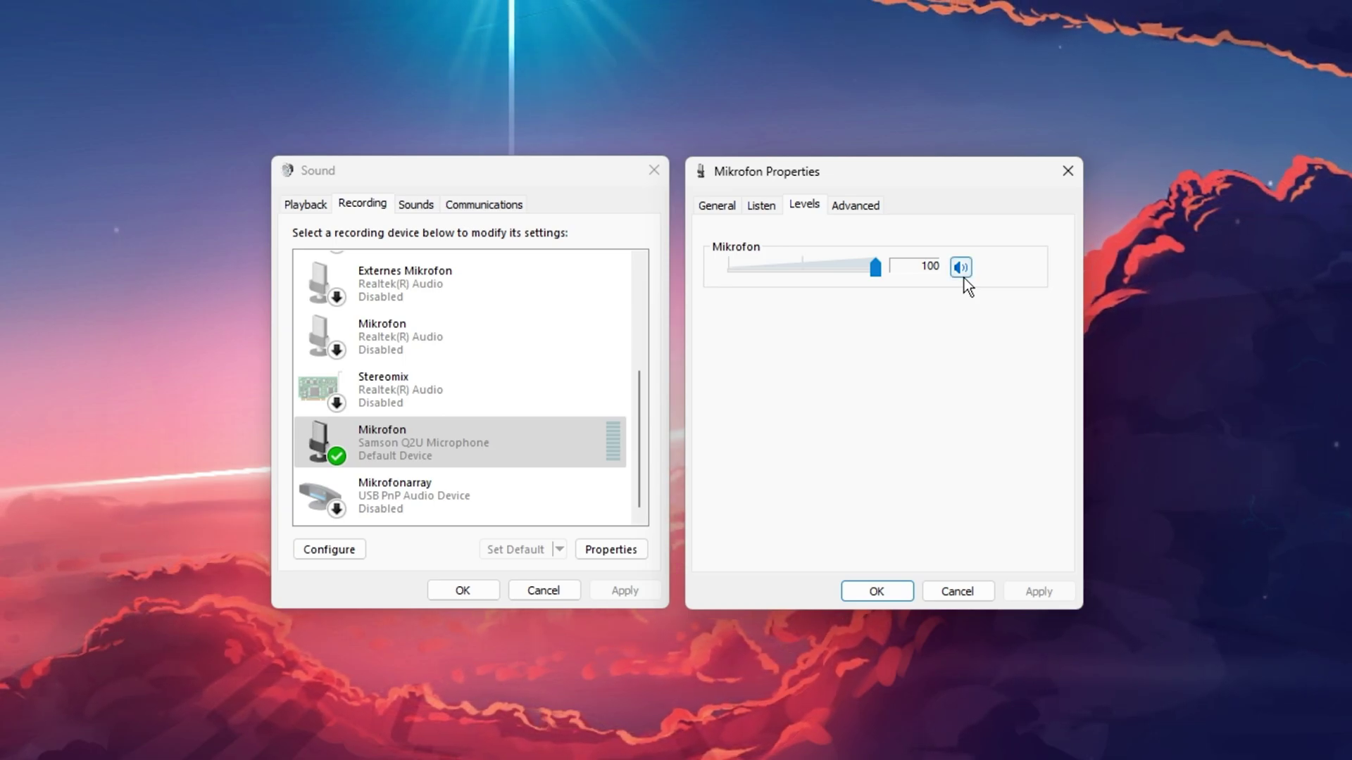
pyautogui.click(856, 205)
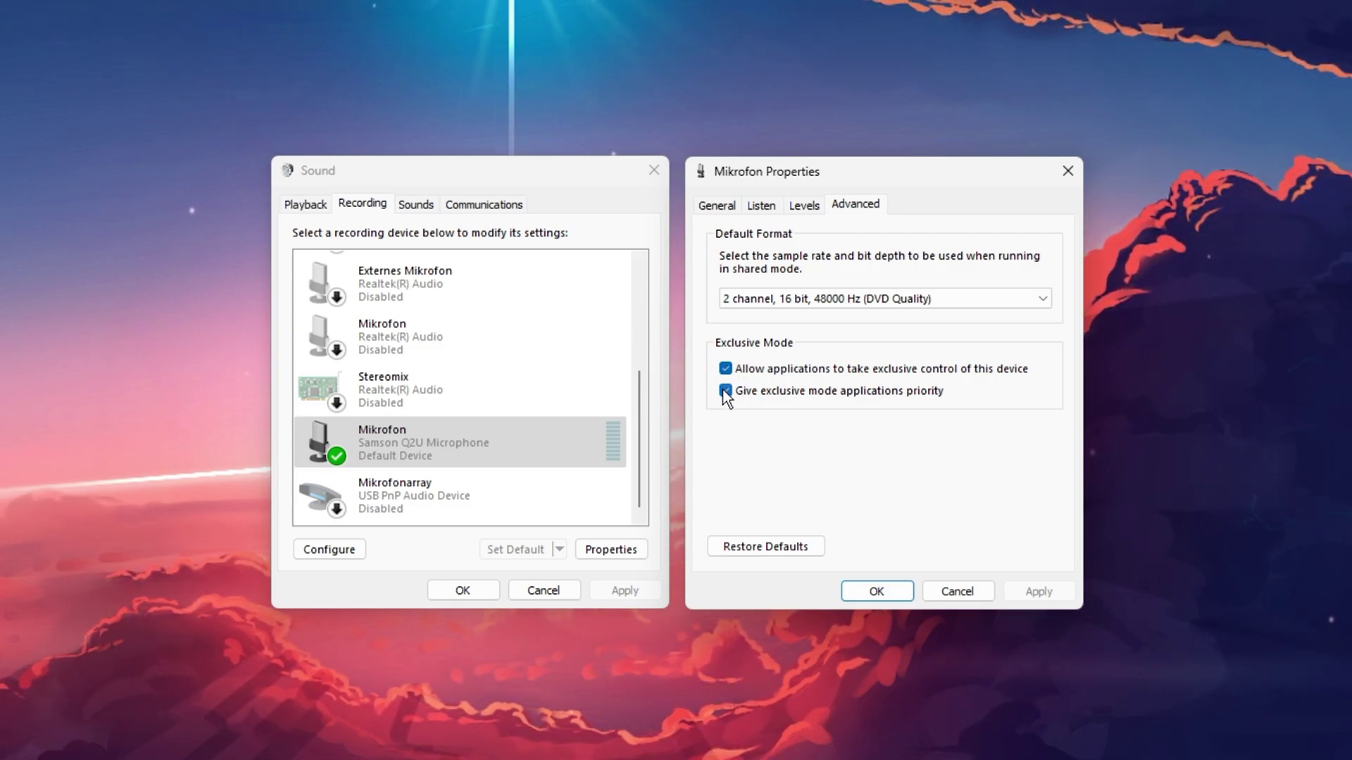
# Open the Samson Q2U Microphone's controller properties, check its driver information and update option, and close the properties window
pyautogui.click(713, 207)
pyautogui.click(988, 326)
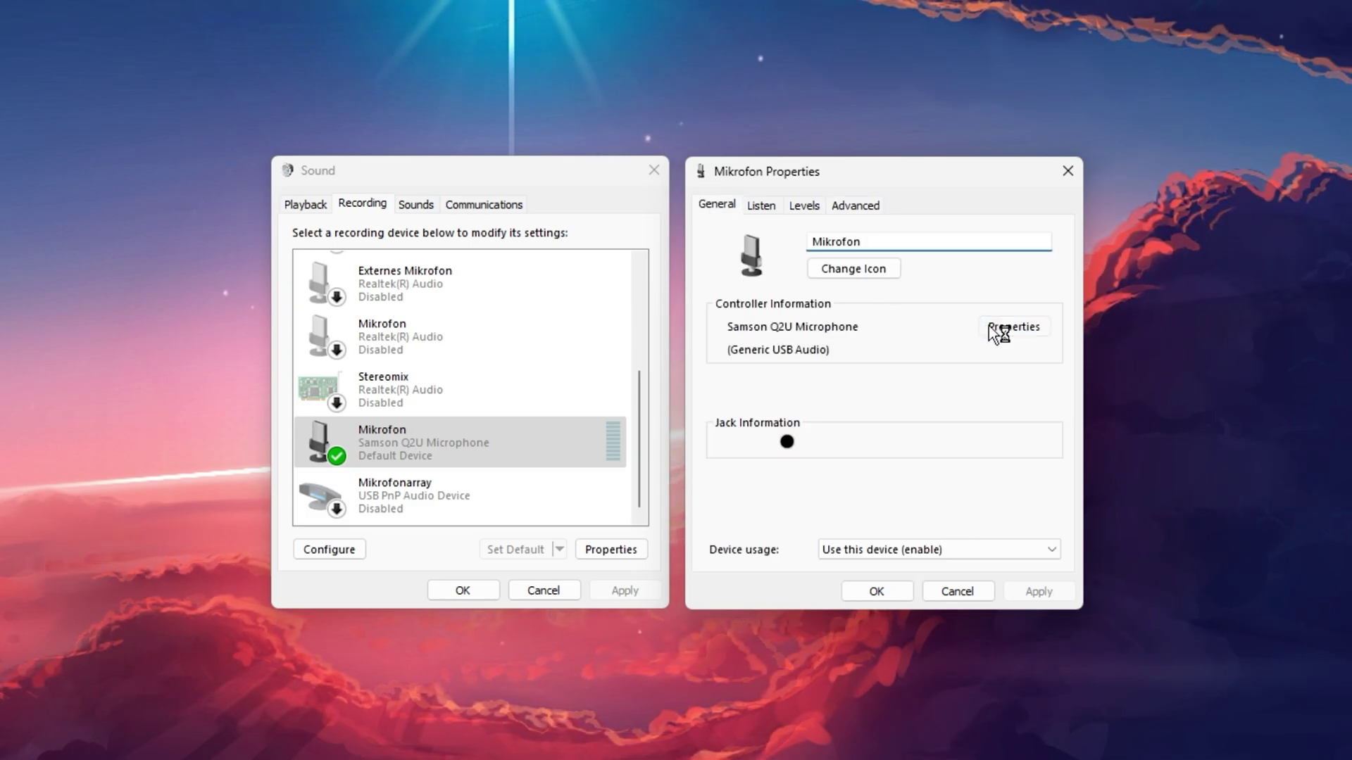
pyautogui.moveTo(468, 211); pyautogui.dragTo(1315, 169)
pyautogui.click(965, 208)
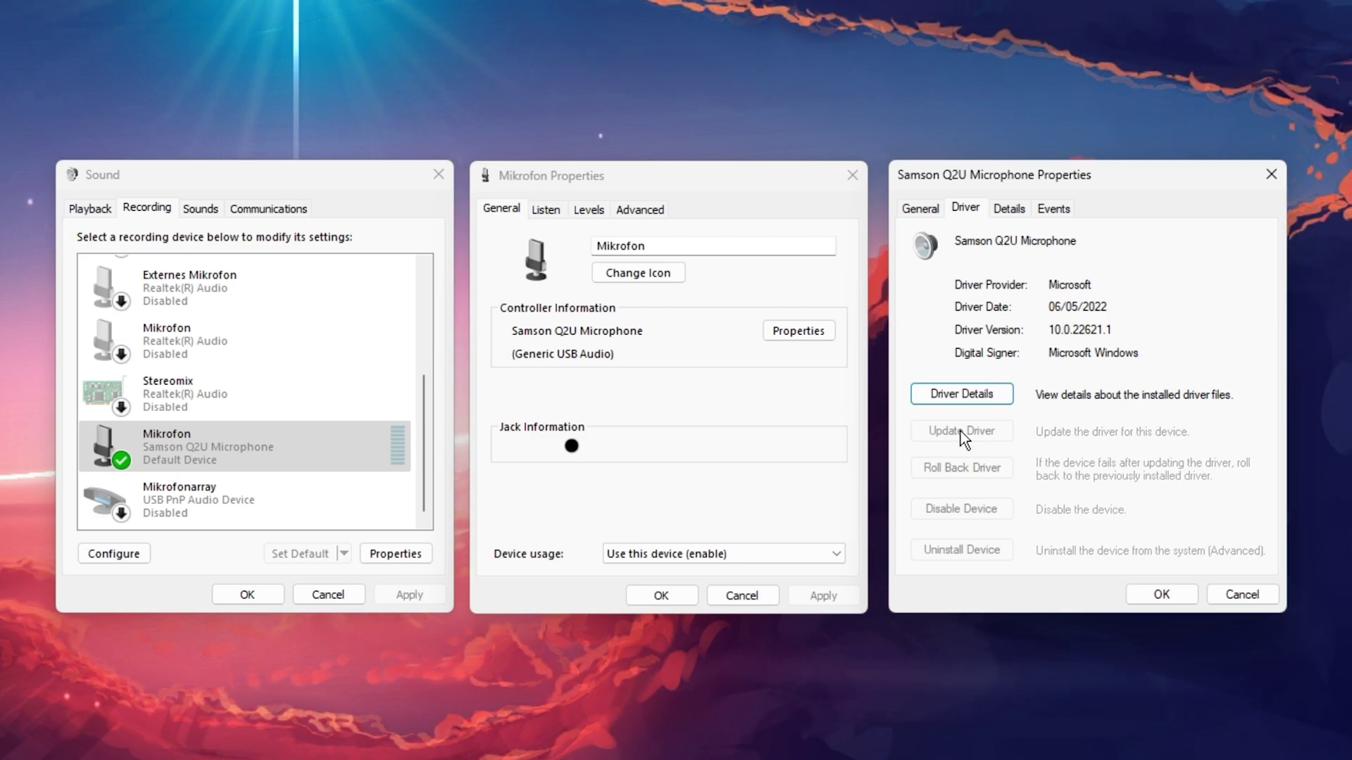
pyautogui.click(1270, 175)
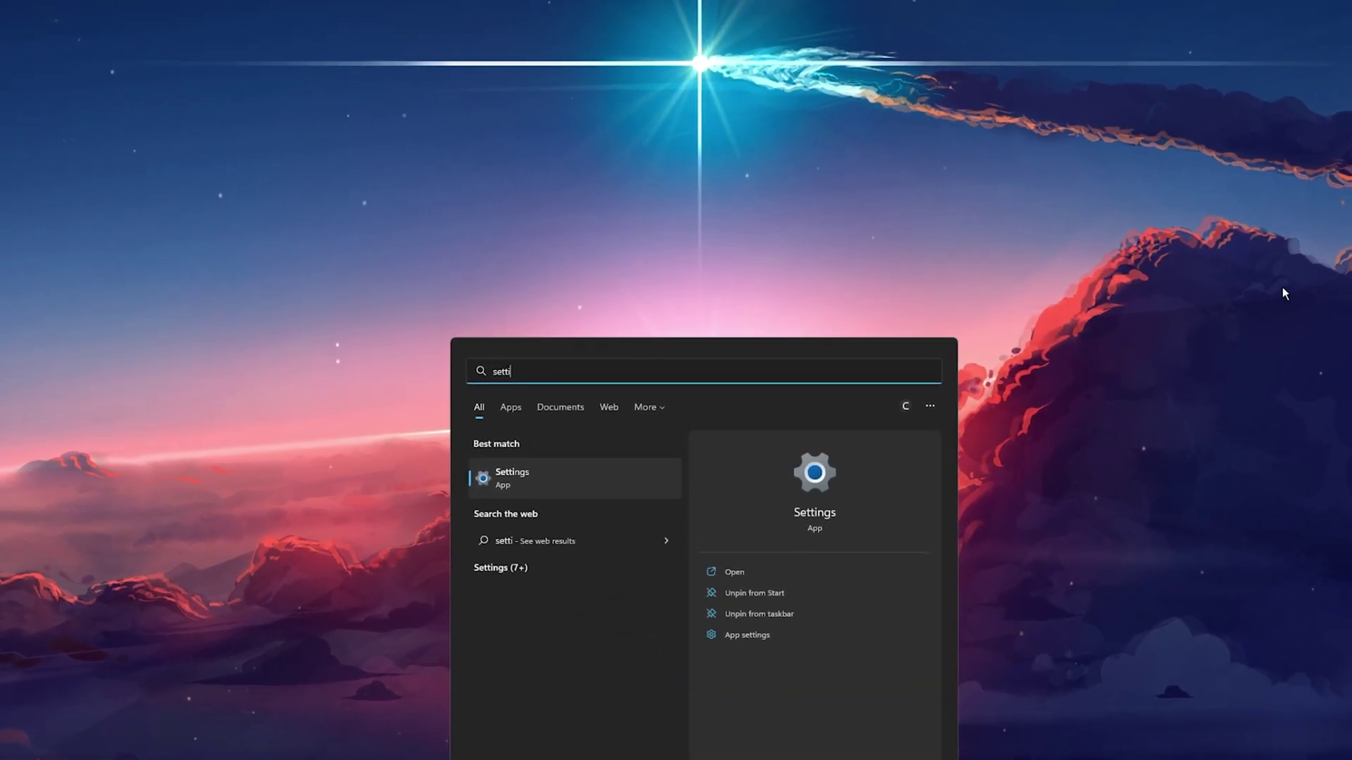
# Open Windows Settings, go to Windows Update and check for updates
pyautogui.press('Return')
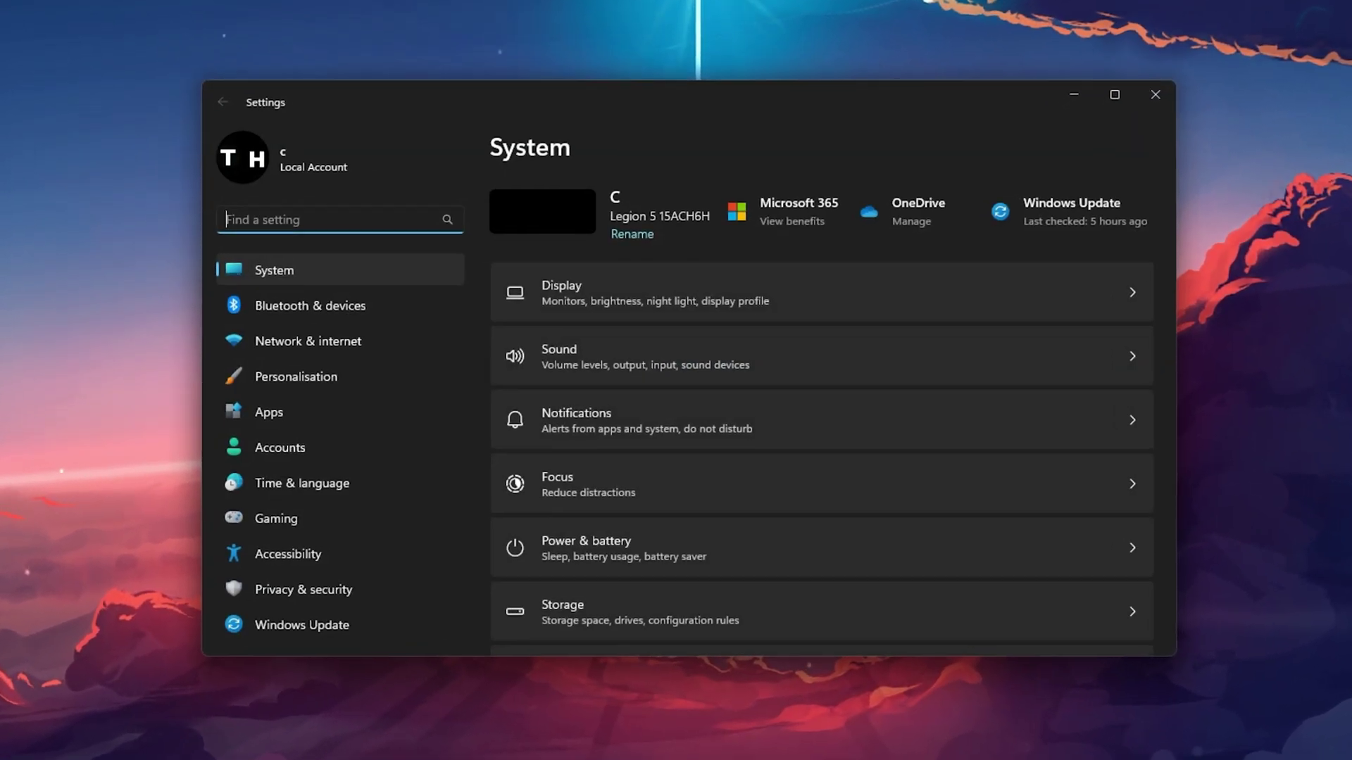
pyautogui.click(391, 637)
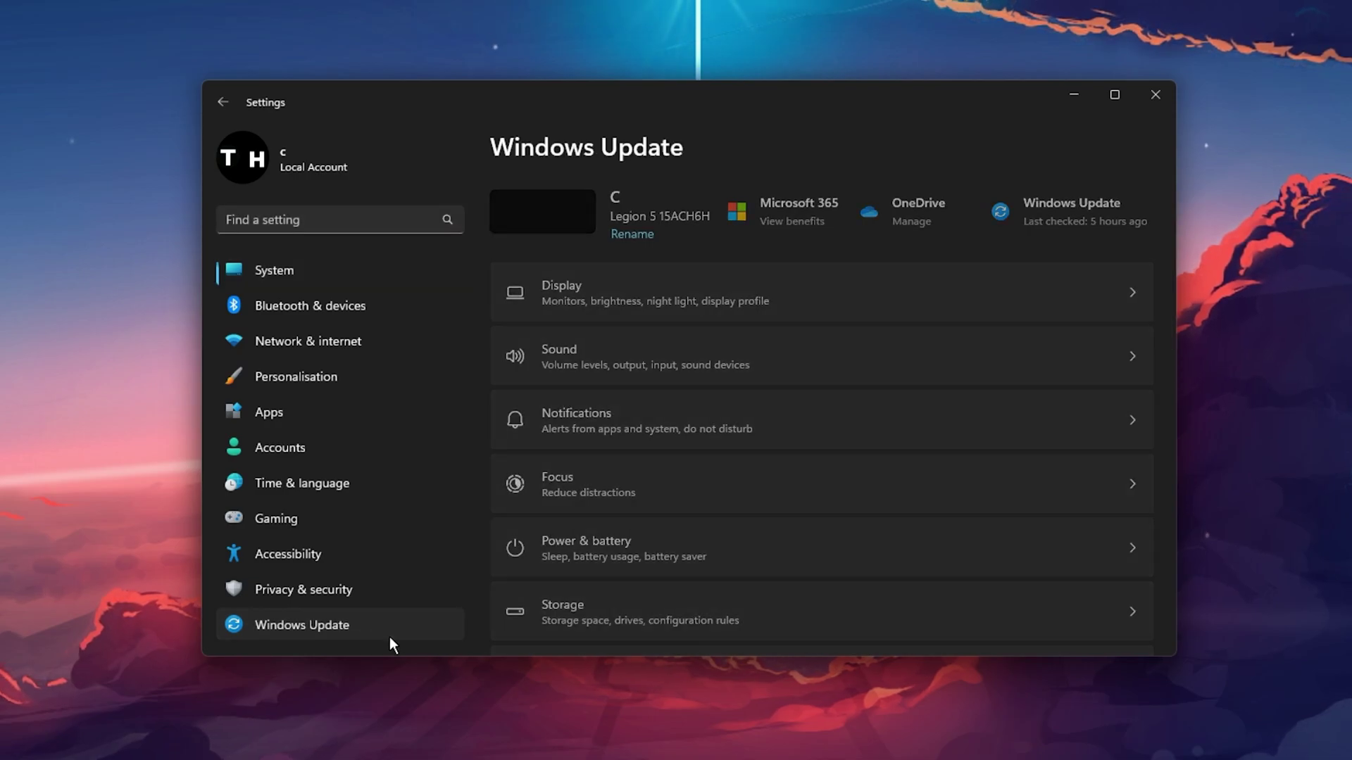
pyautogui.click(1057, 234)
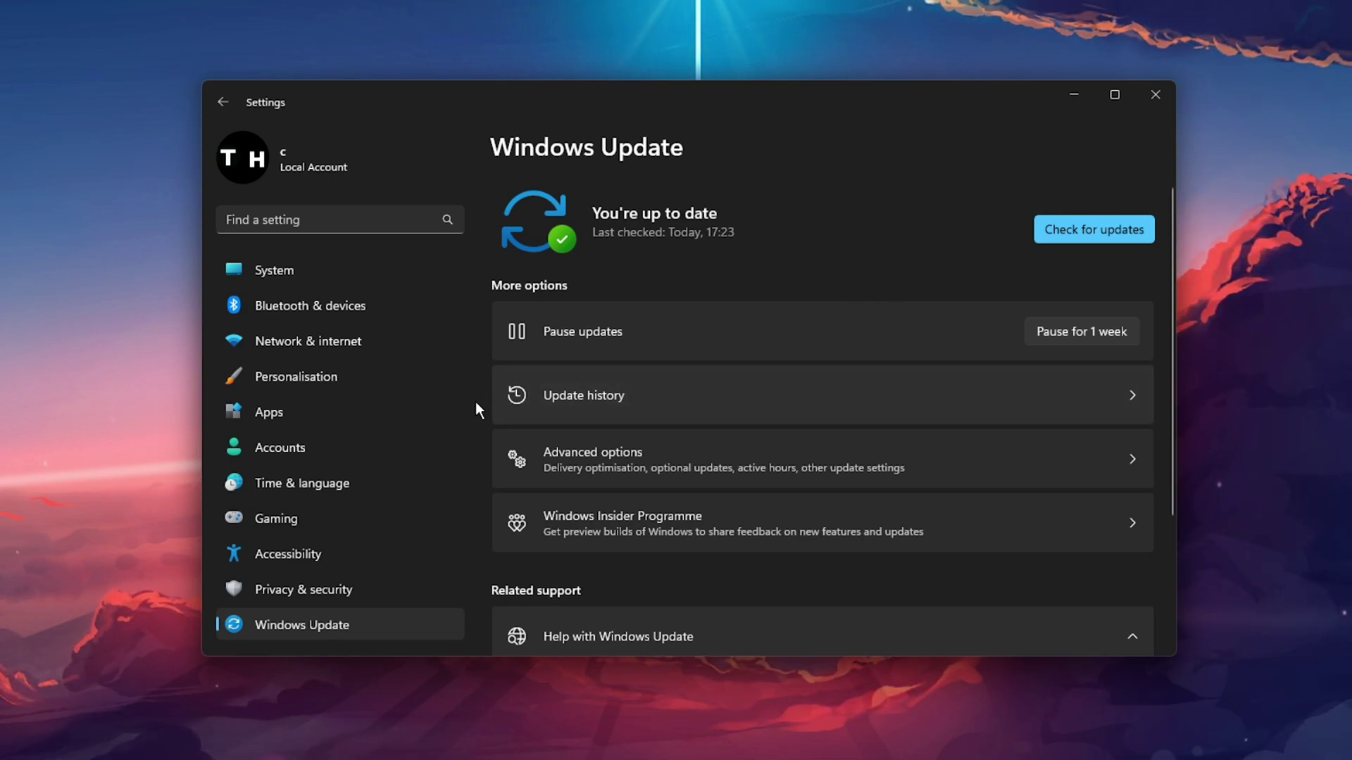
# Open the installed apps list, search for "discord" and open the Discord entry's options
pyautogui.click(374, 420)
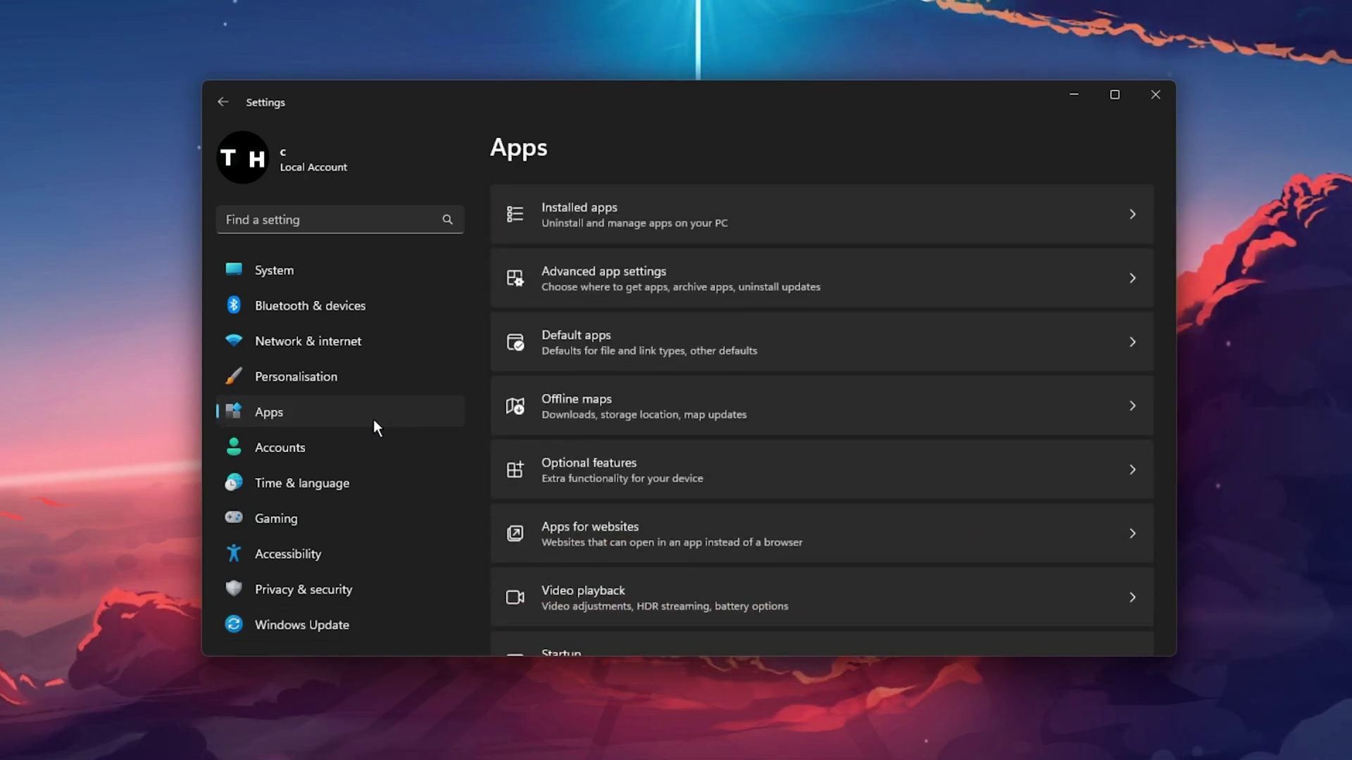
pyautogui.click(727, 200)
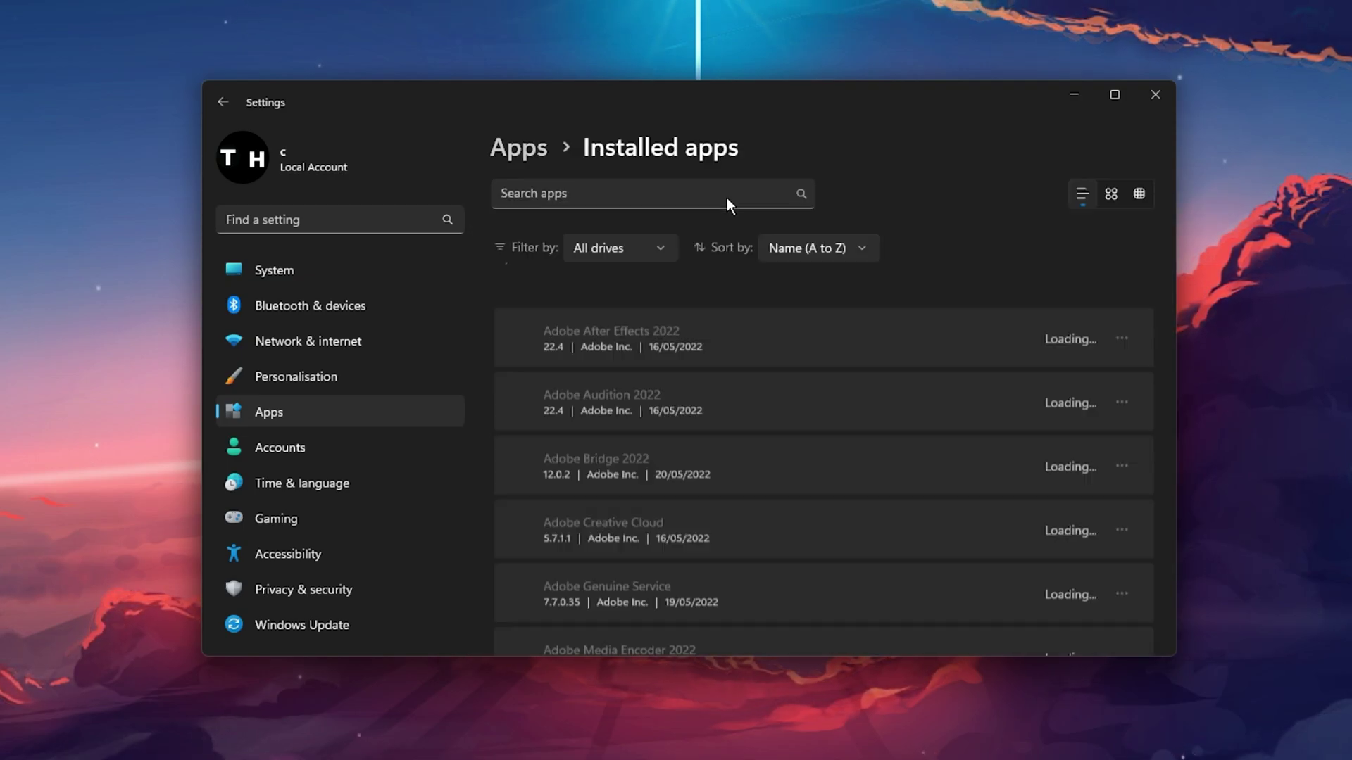
pyautogui.click(670, 252)
pyautogui.click(670, 252)
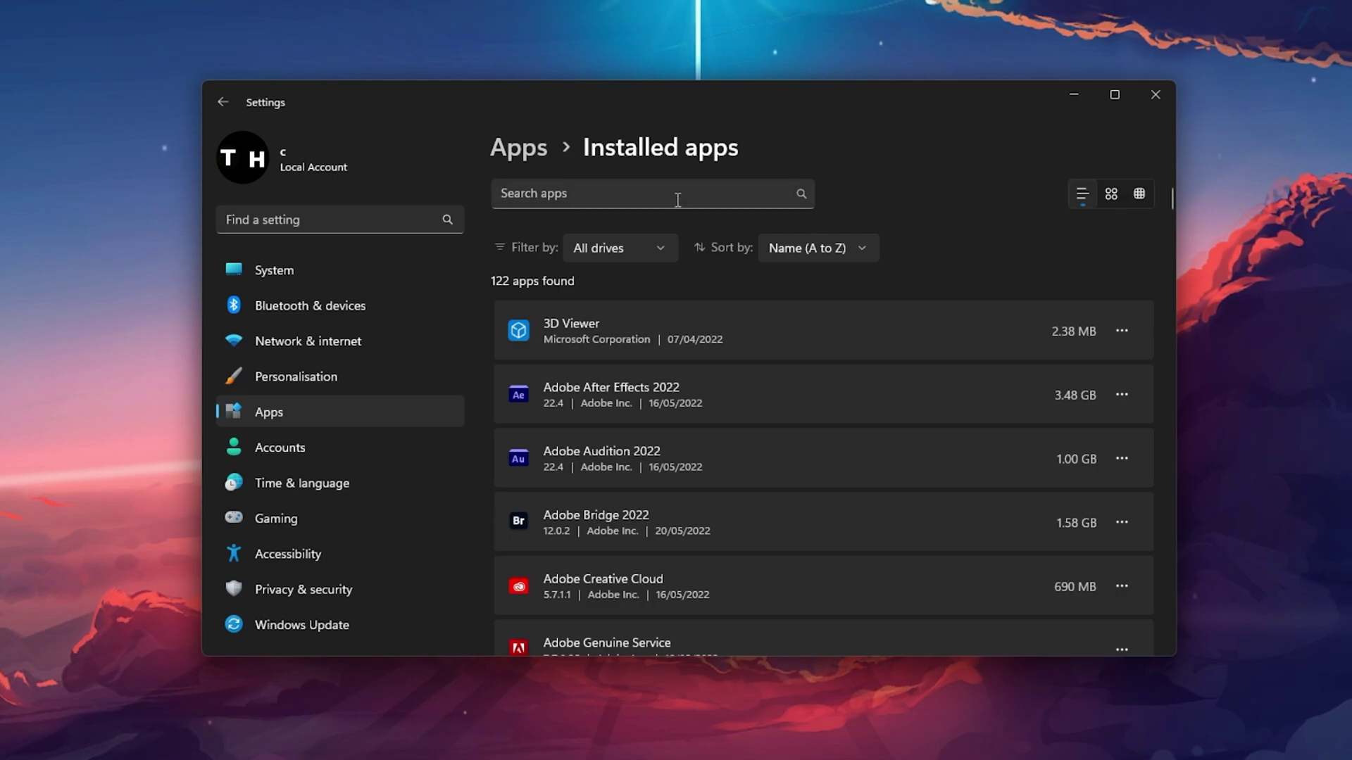
pyautogui.click(677, 196)
pyautogui.write('discord')
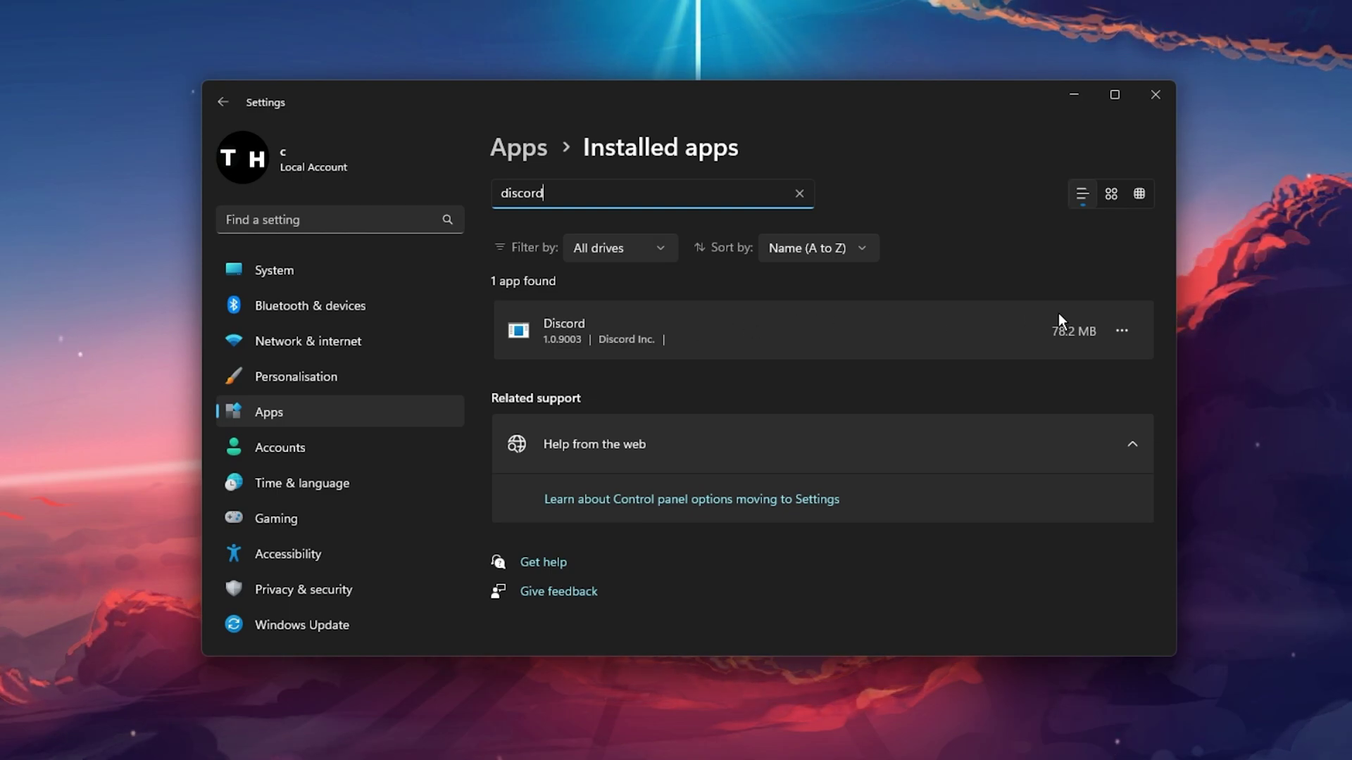
pyautogui.click(1123, 330)
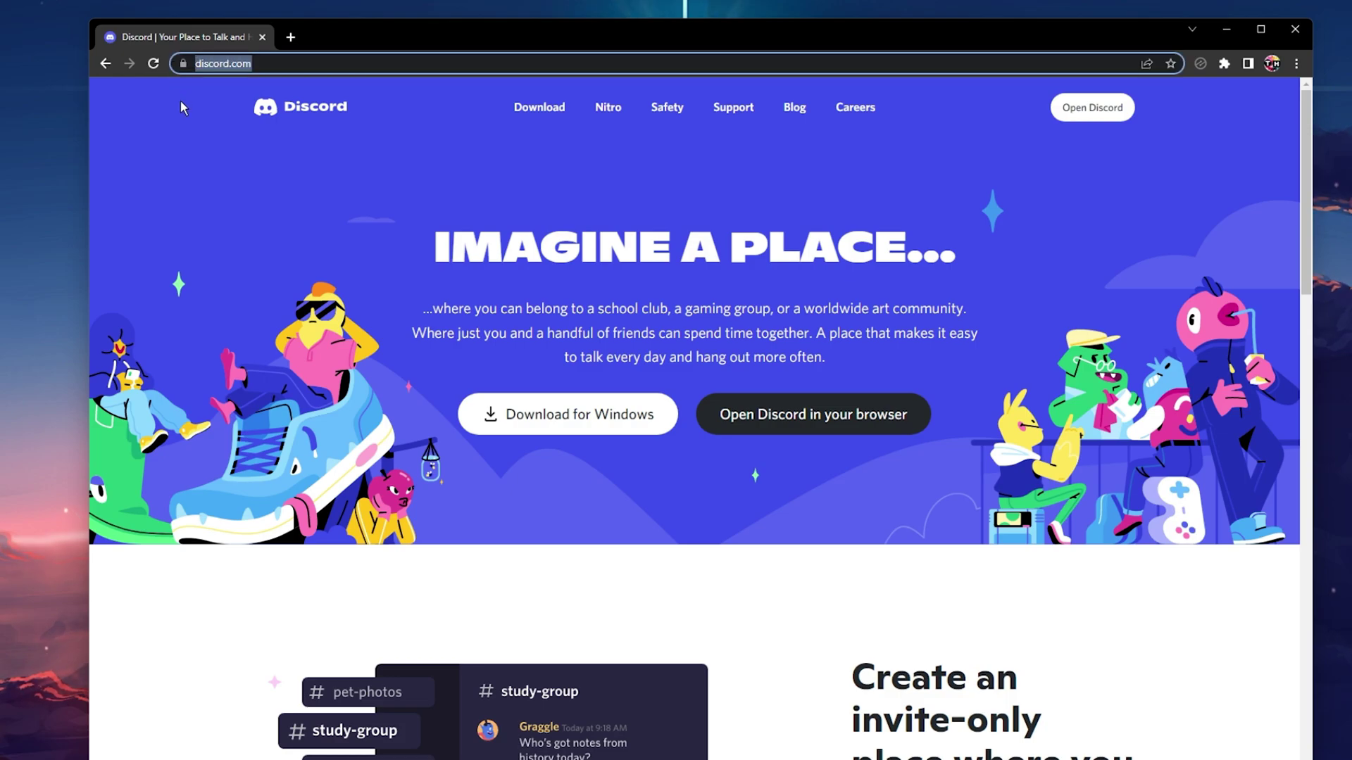
# Switch to the browser and download Discord for Windows from discord.com
pyautogui.click(192, 173)
pyautogui.scroll(-2, 192, 182)
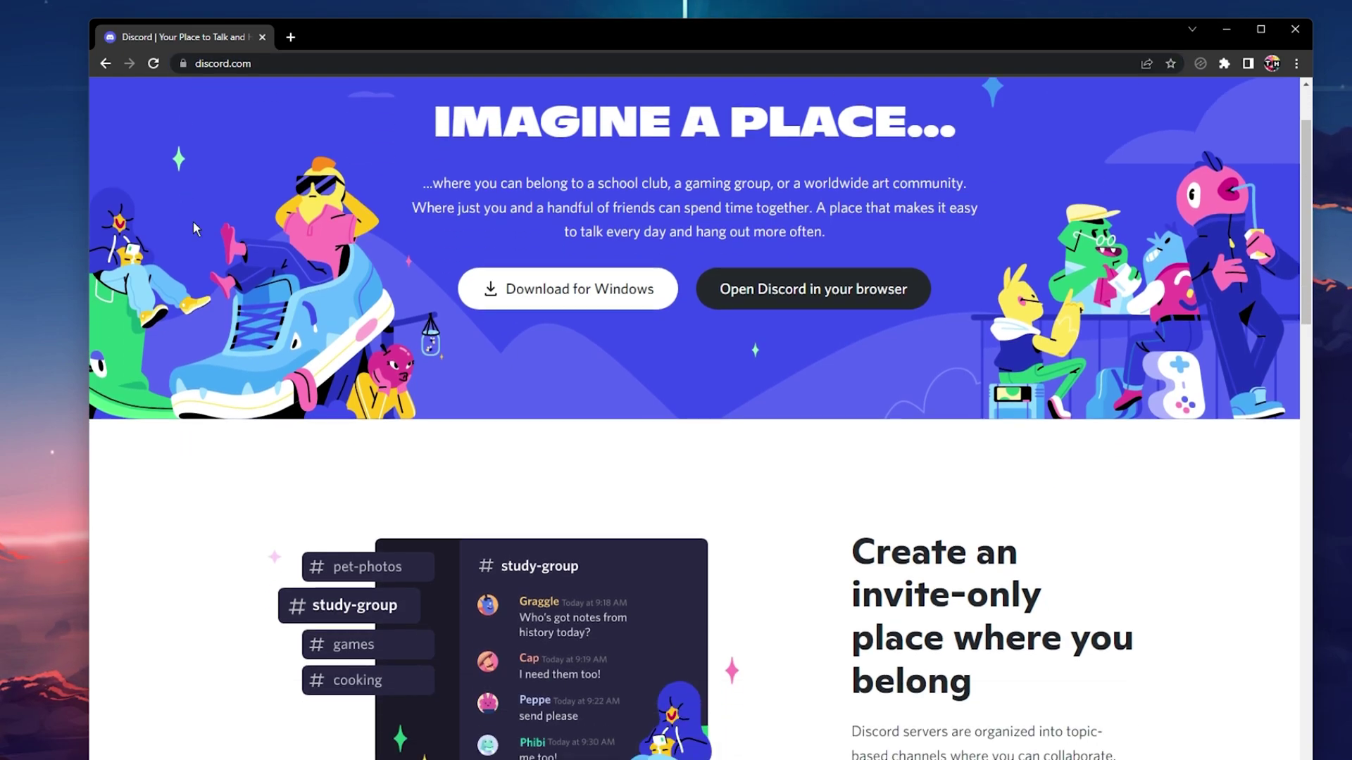
pyautogui.click(535, 307)
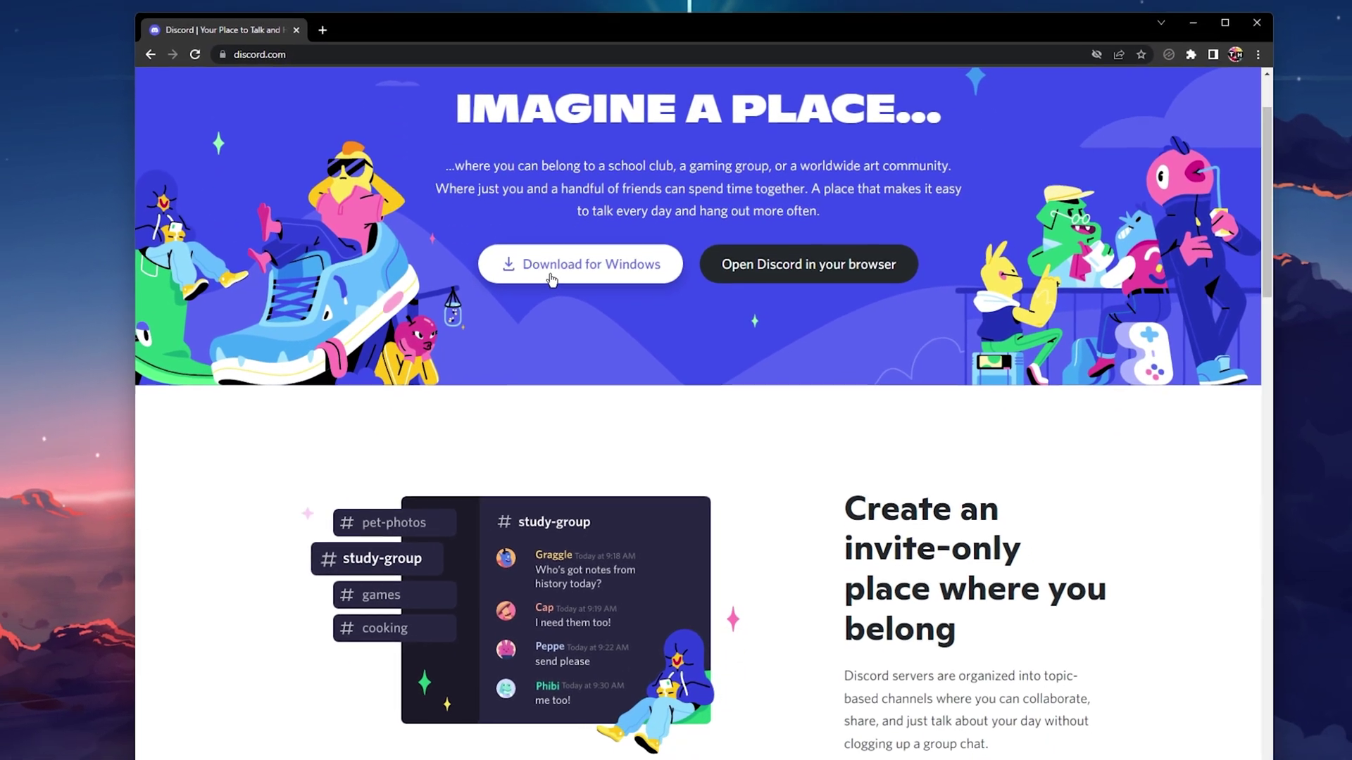